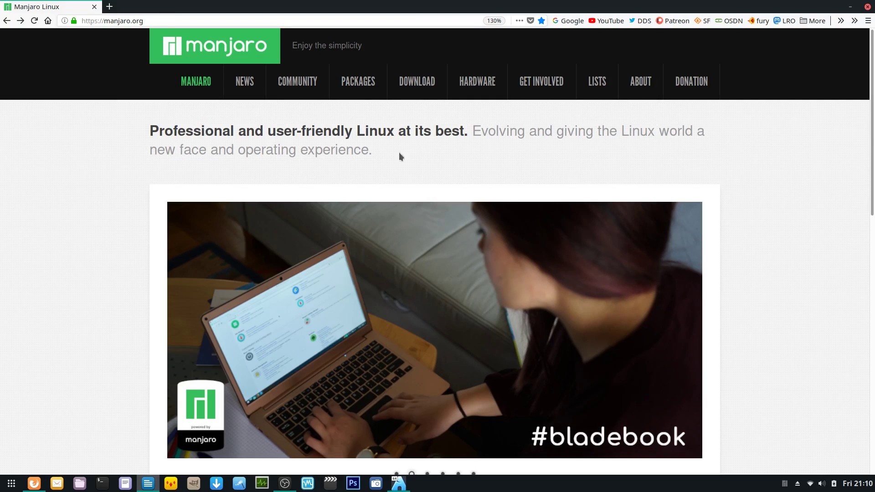
# - Open manjaro.org's Development Releases page and scroll through the XFCE, KDE and GNOME downloads
pyautogui.moveTo(415, 83)
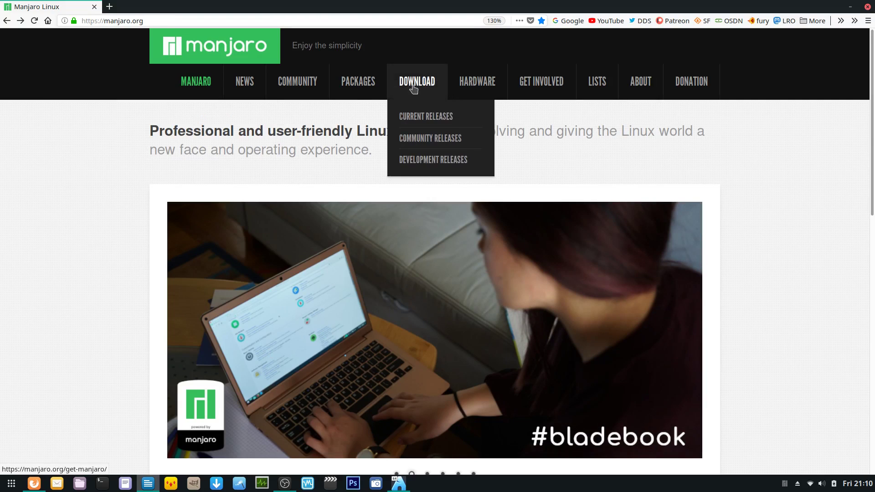
pyautogui.click(425, 164)
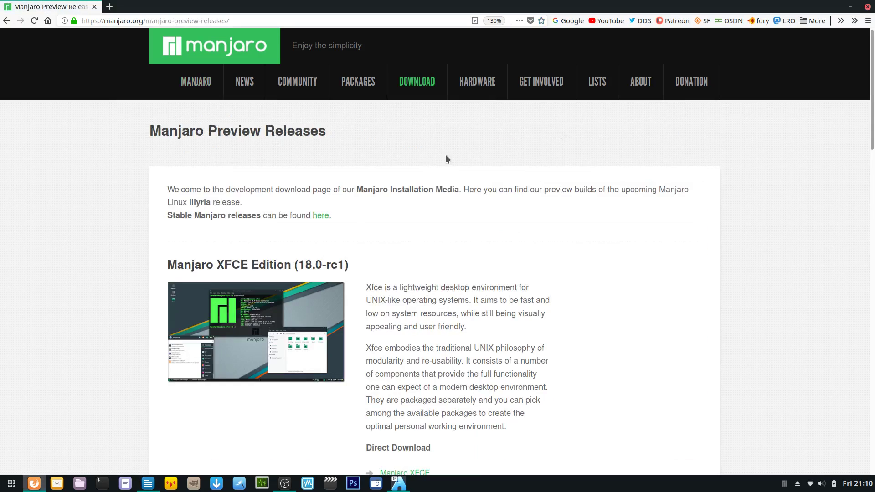
pyautogui.scroll(-5, 447, 209)
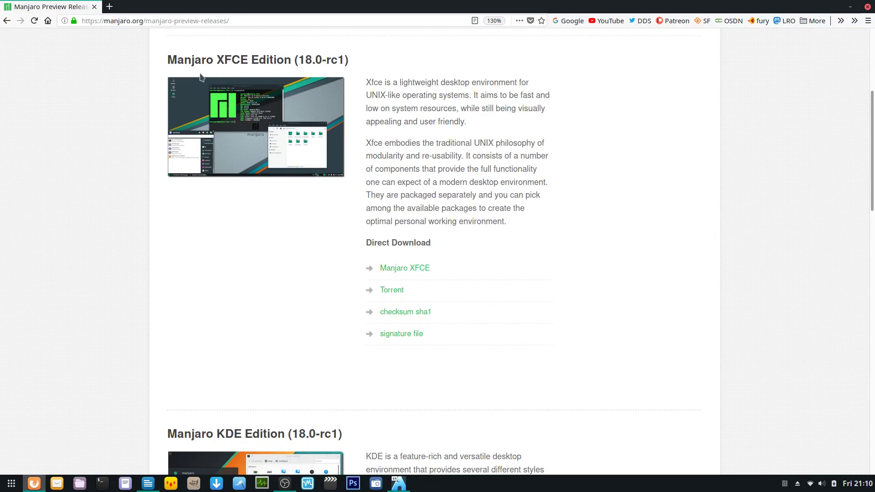
pyautogui.scroll(-6, 457, 220)
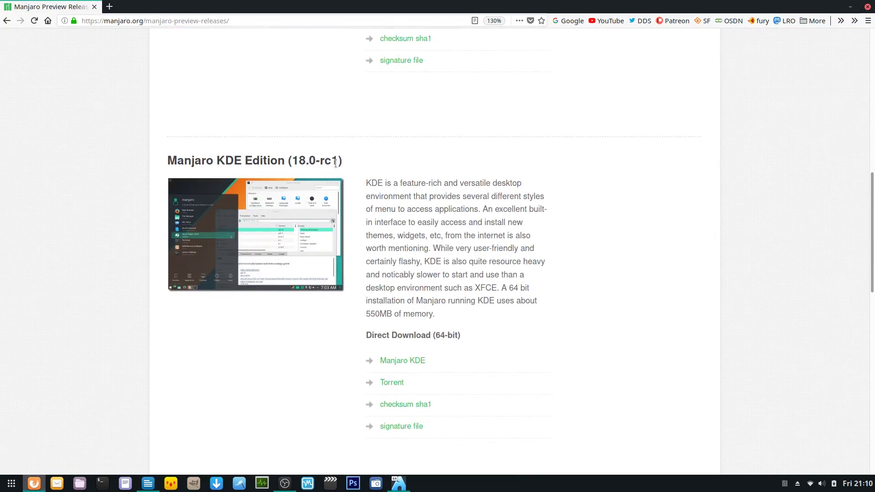
pyautogui.scroll(-7, 442, 224)
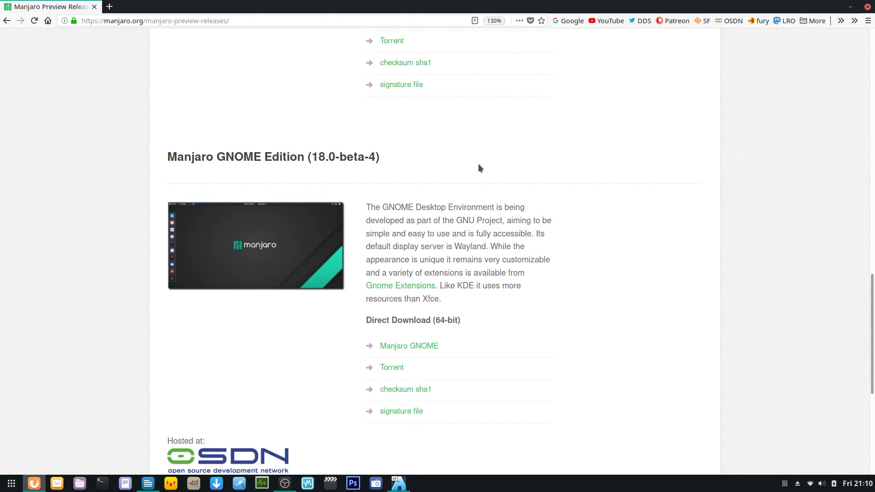
# - Open GNOME Settings from the system menu and show the Details > About page
pyautogui.click(854, 485)
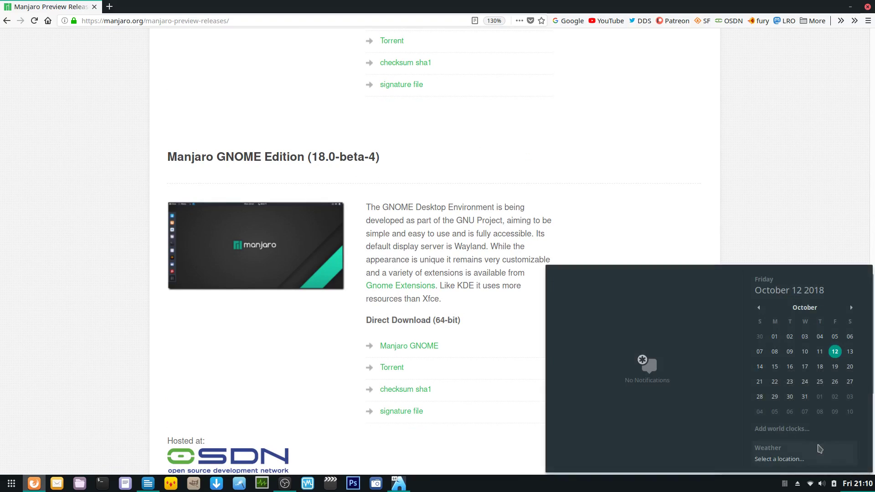
pyautogui.click(809, 484)
pyautogui.click(775, 458)
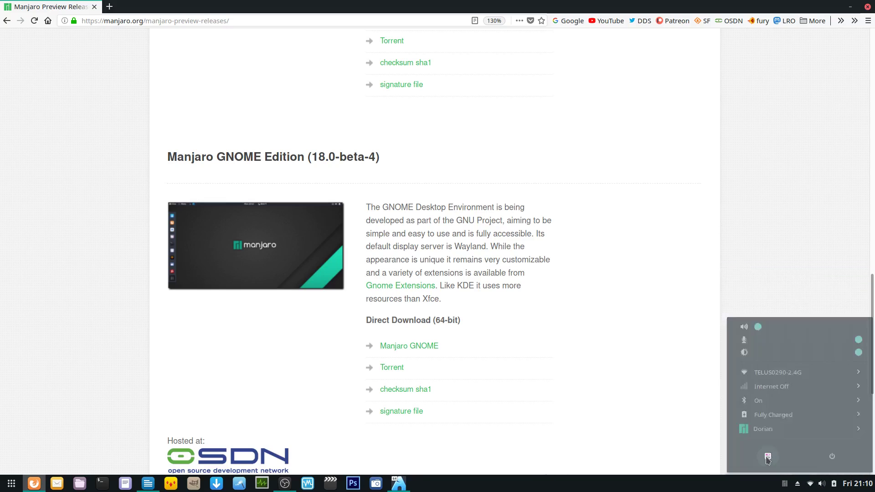
pyautogui.scroll(-2, 264, 280)
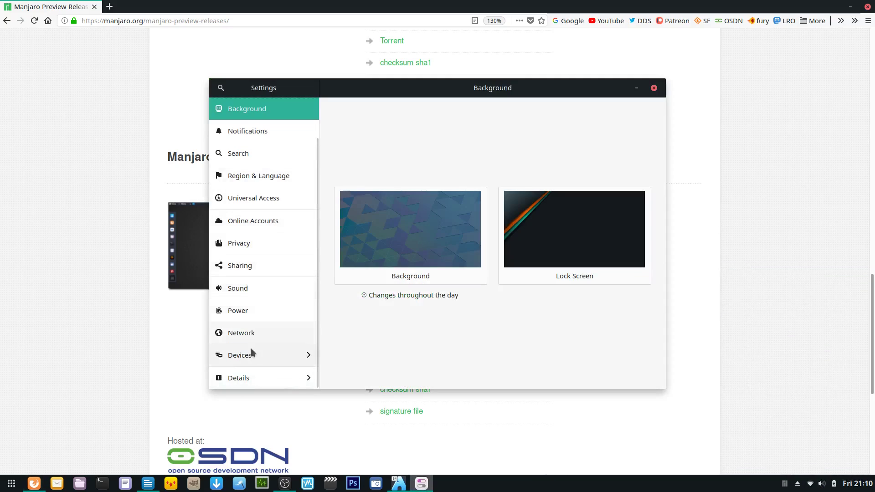
pyautogui.click(250, 377)
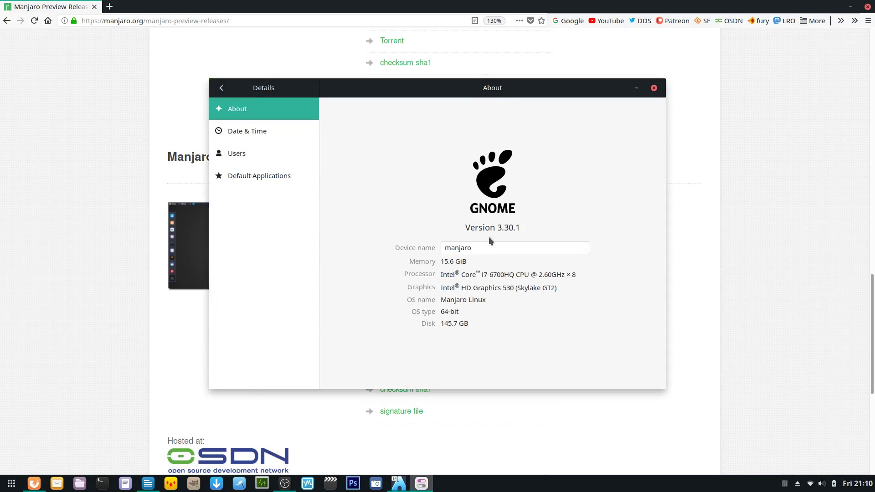
# - Highlight the GNOME 3.30.1 version number, then close Settings and Firefox
pyautogui.moveTo(497, 228); pyautogui.dragTo(521, 228)
pyautogui.click(524, 229)
pyautogui.click(653, 88)
pyautogui.click(867, 6)
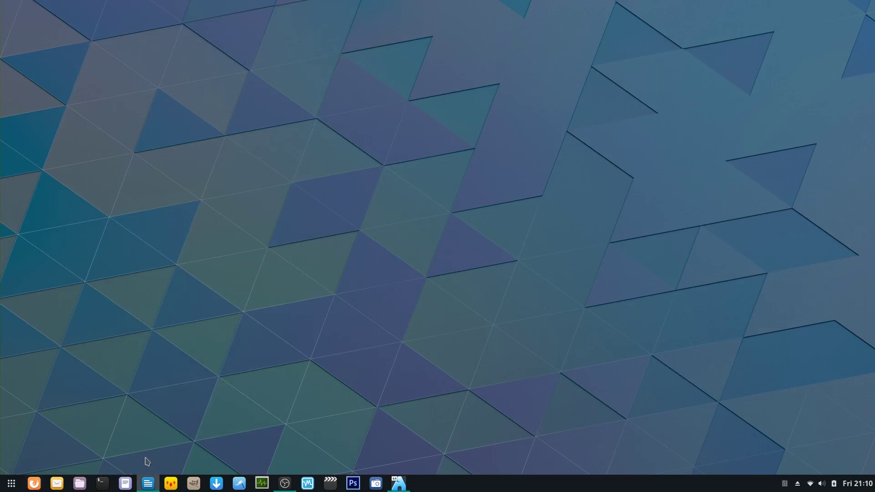
# - Restore the Manjaro VM window and launch Terminal Emulator from its application menu
pyautogui.click(402, 483)
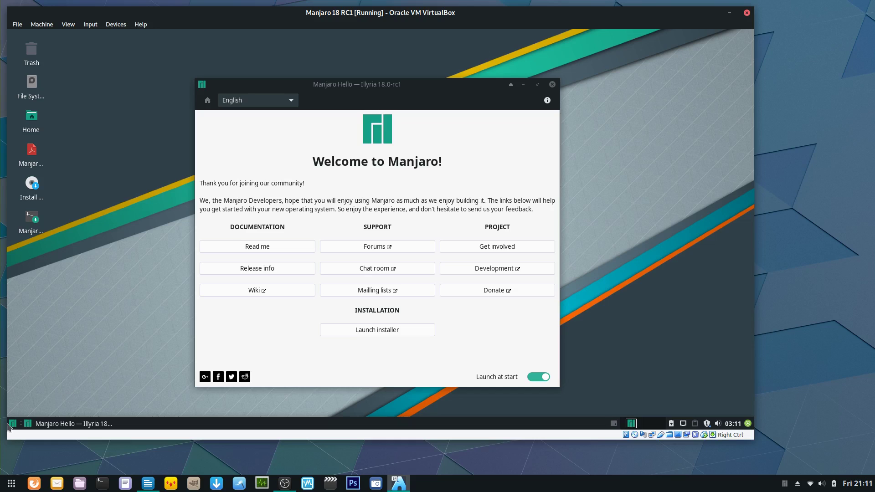
pyautogui.click(12, 423)
pyautogui.click(68, 223)
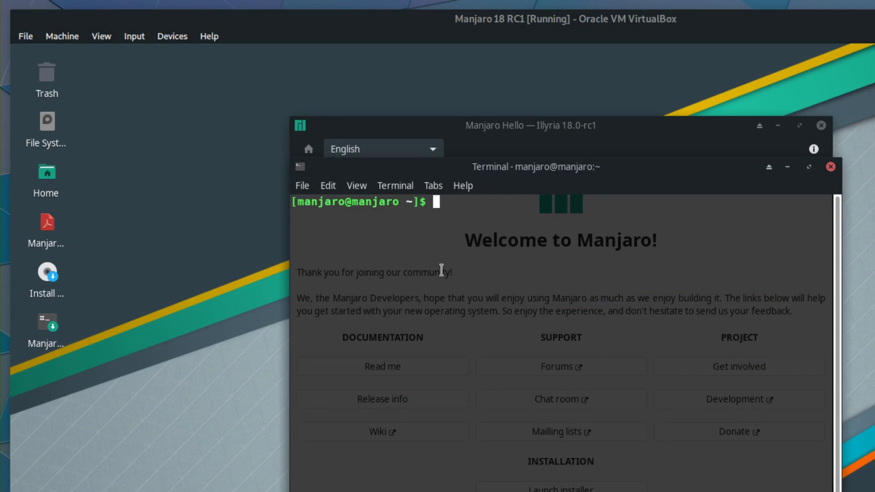
# - Run uname -a to show kernel 4.19.0-1-MANJARO, then close the terminal
pyautogui.click(605, 310)
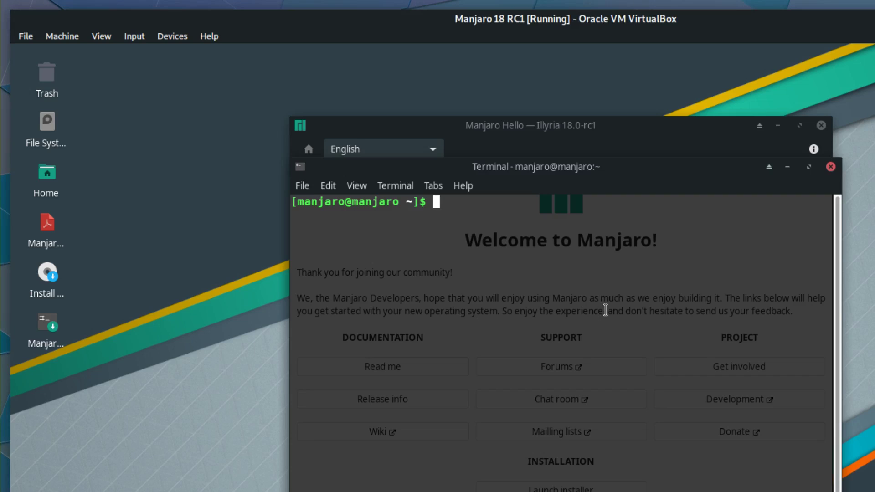
pyautogui.write('uname -a')
pyautogui.press('Return')
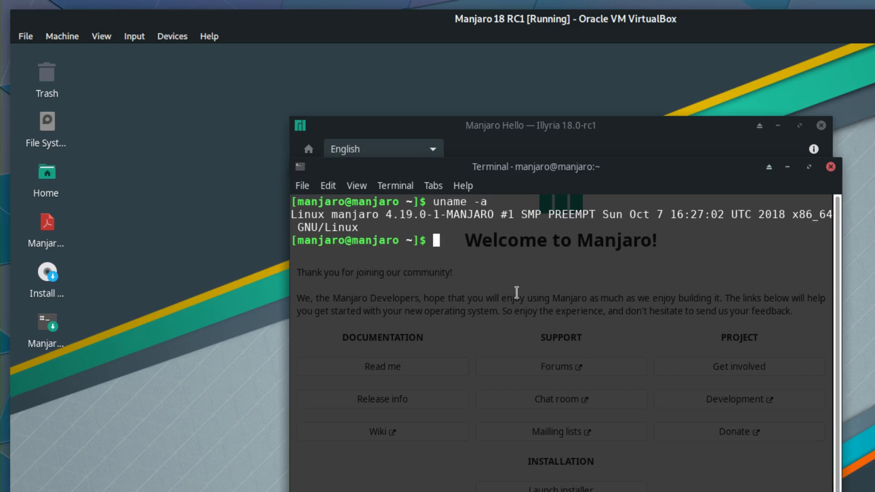
pyautogui.moveTo(513, 166); pyautogui.dragTo(309, 64)
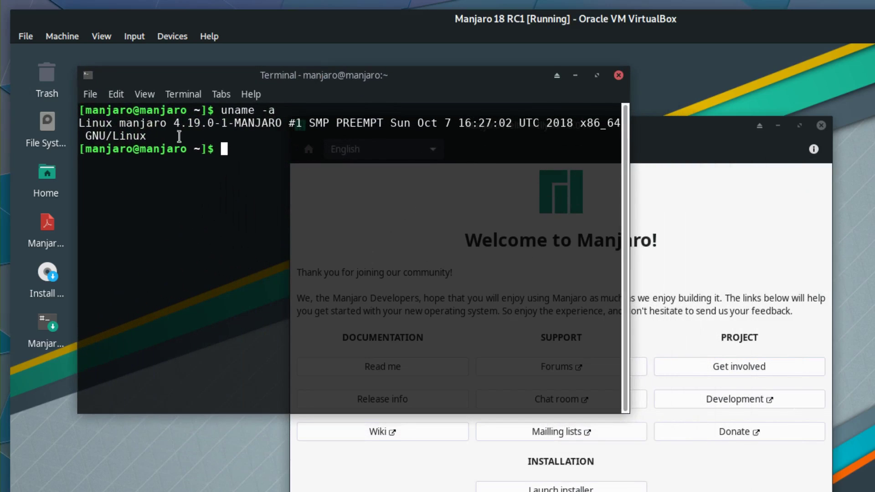
pyautogui.moveTo(168, 123); pyautogui.dragTo(282, 123)
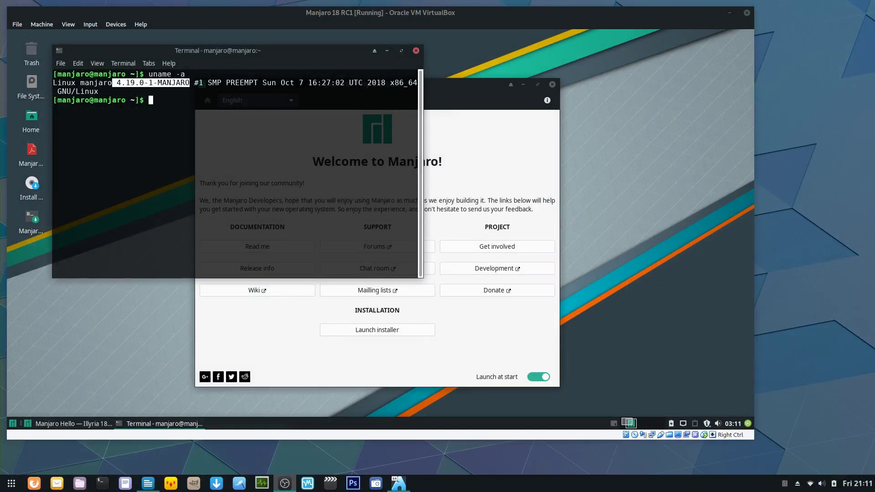
pyautogui.click(416, 51)
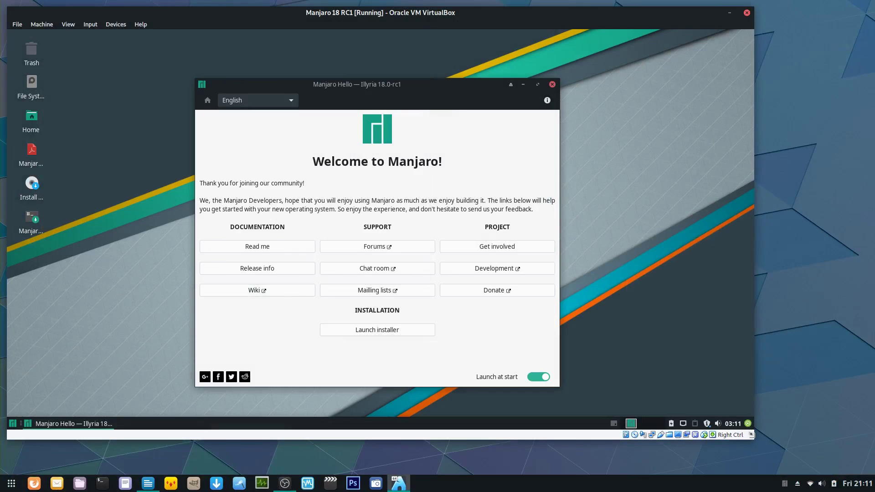
# - Resize the VM window larger then smaller, and toggle full-screen on and off with Host+F
pyautogui.moveTo(751, 435); pyautogui.dragTo(795, 456)
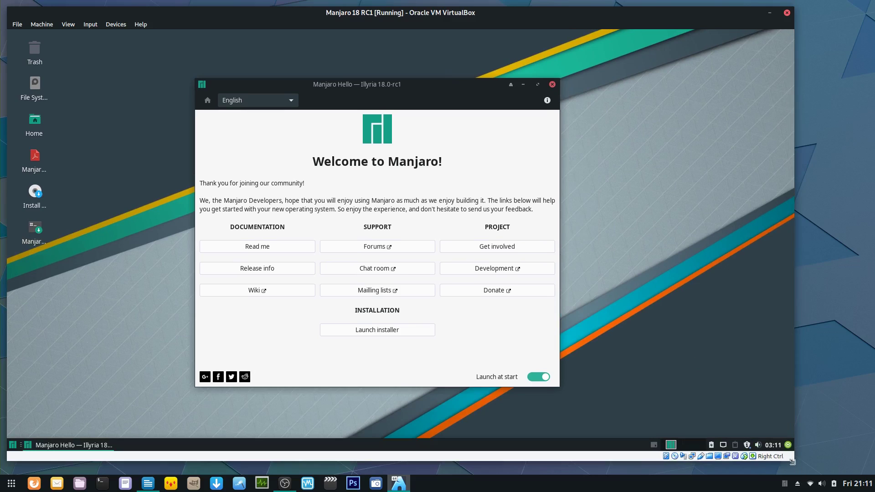
pyautogui.moveTo(792, 461); pyautogui.dragTo(693, 376)
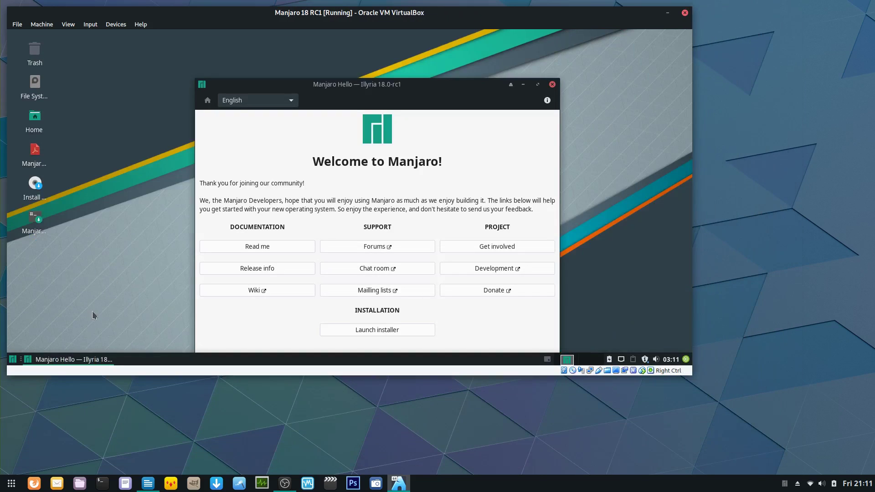
pyautogui.press('Control_R+f')
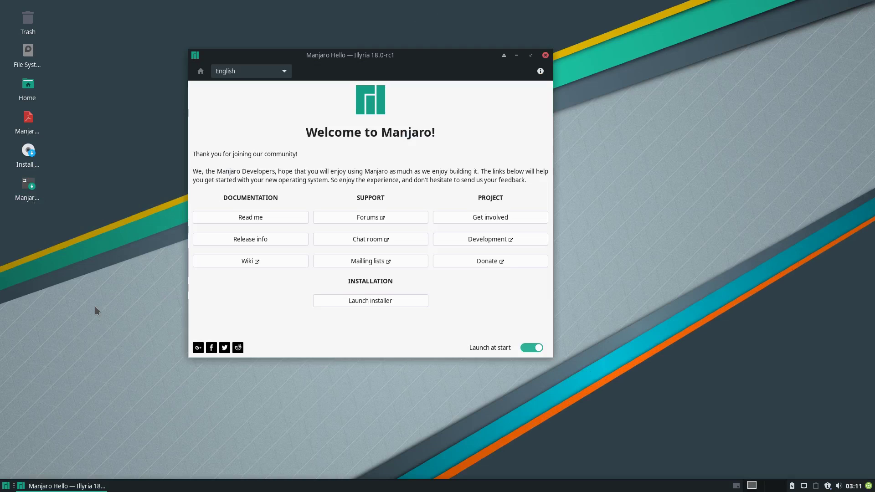
pyautogui.press('Control_R+f')
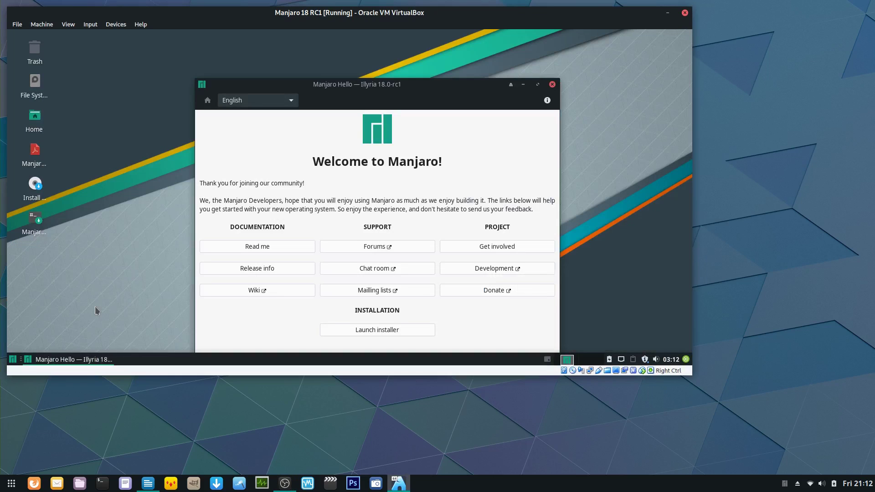
pyautogui.click(136, 24)
# - Force-unmount the installer disc from the optical drive and reset the VM to the GRUB menu
pyautogui.moveTo(116, 24)
pyautogui.moveTo(146, 37)
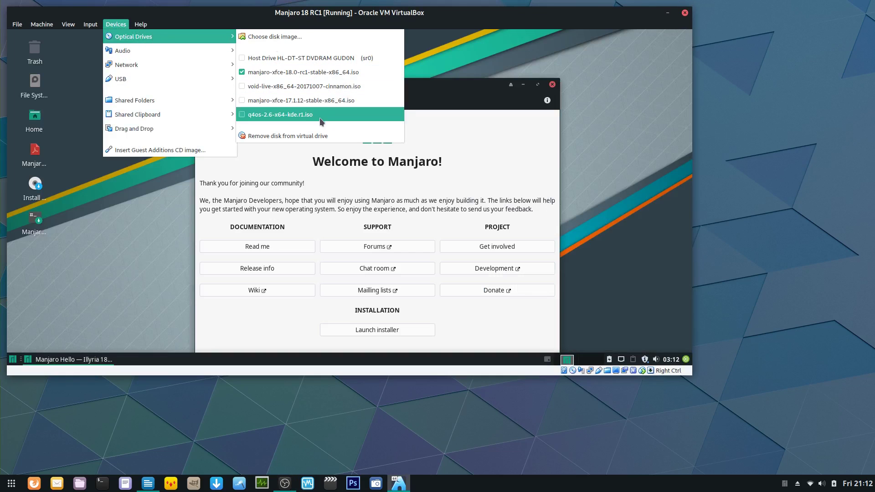
pyautogui.click(321, 135)
pyautogui.click(370, 233)
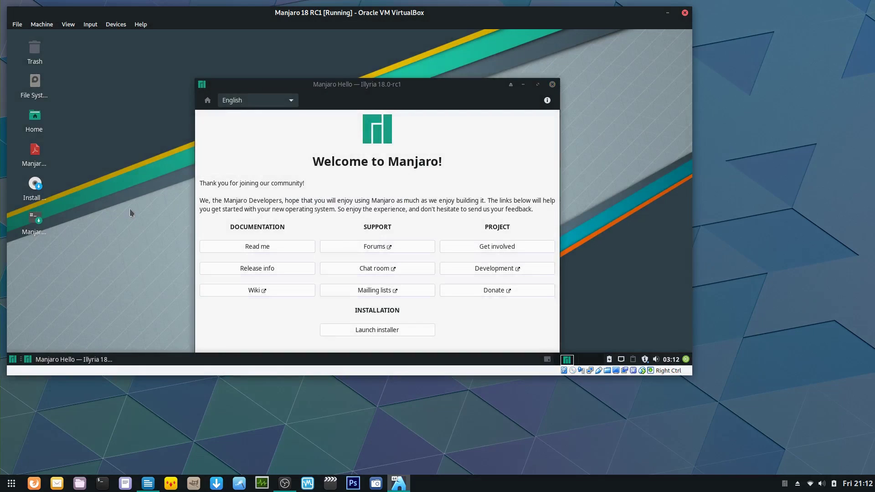
pyautogui.press('Control_R+r')
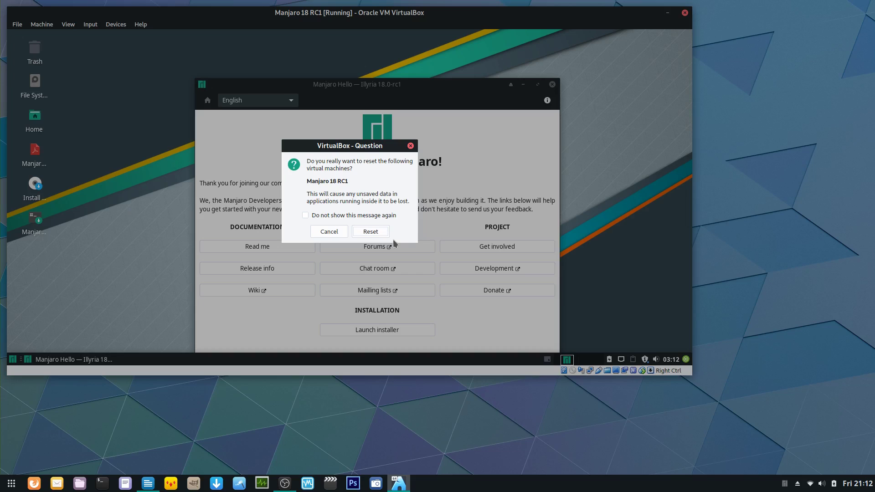
pyautogui.click(371, 232)
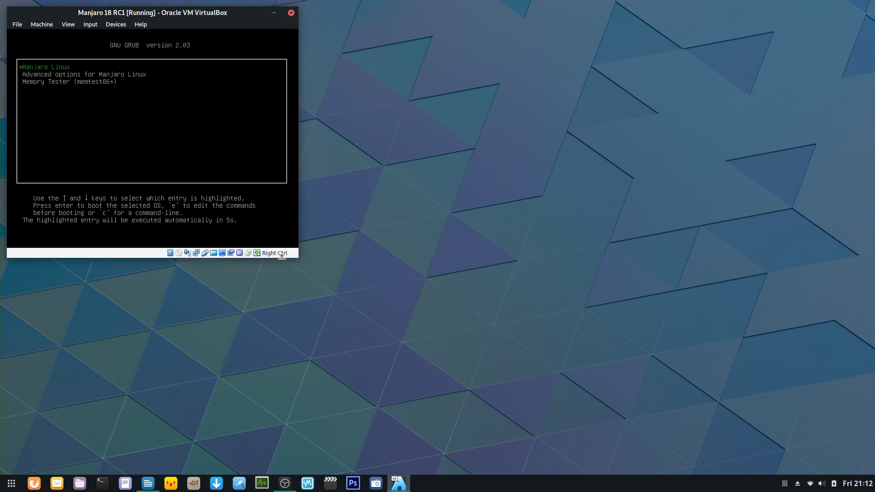
# - Boot Manjaro Linux from GRUB and select the password field on the login screen
pyautogui.press('Return')
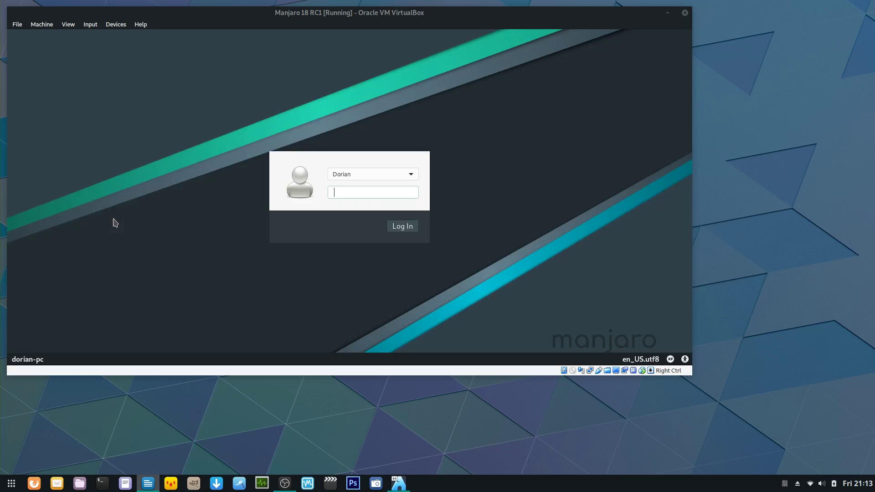
pyautogui.click(353, 192)
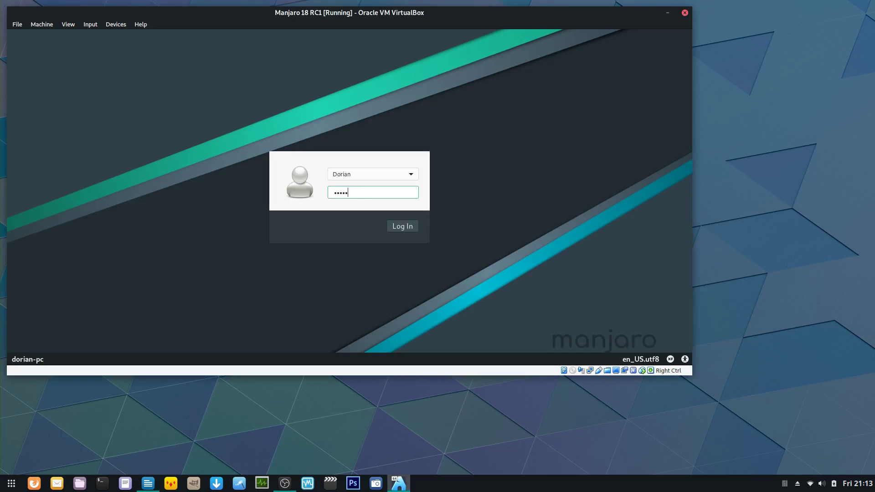
# - Log in with the account password, enlarge the VM window and switch it to full-screen
pyautogui.press('Return')
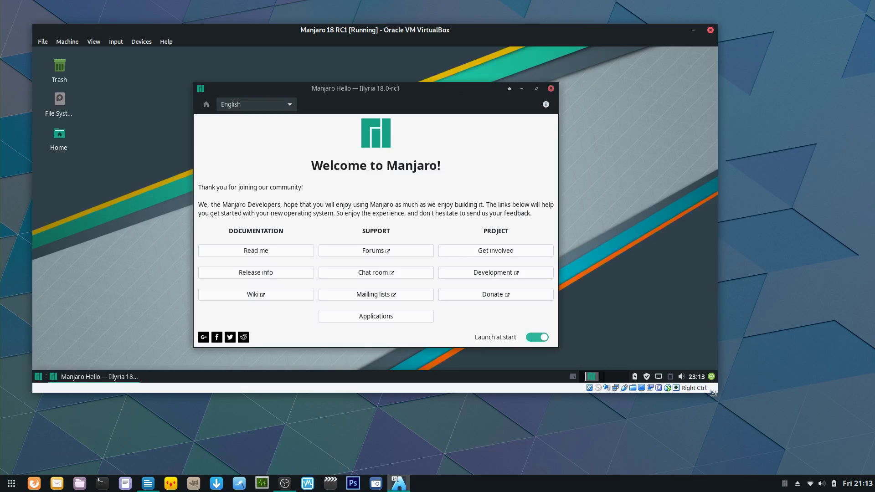
pyautogui.moveTo(713, 393); pyautogui.dragTo(787, 433)
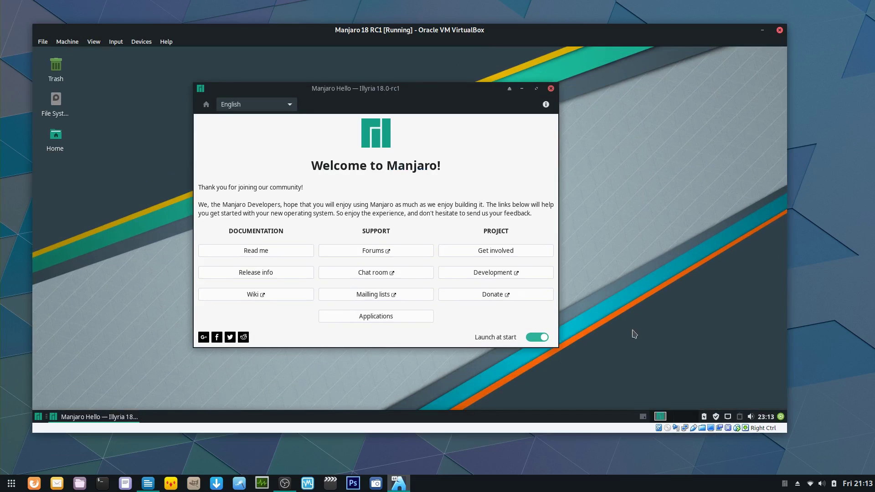
pyautogui.press('Control_R+f')
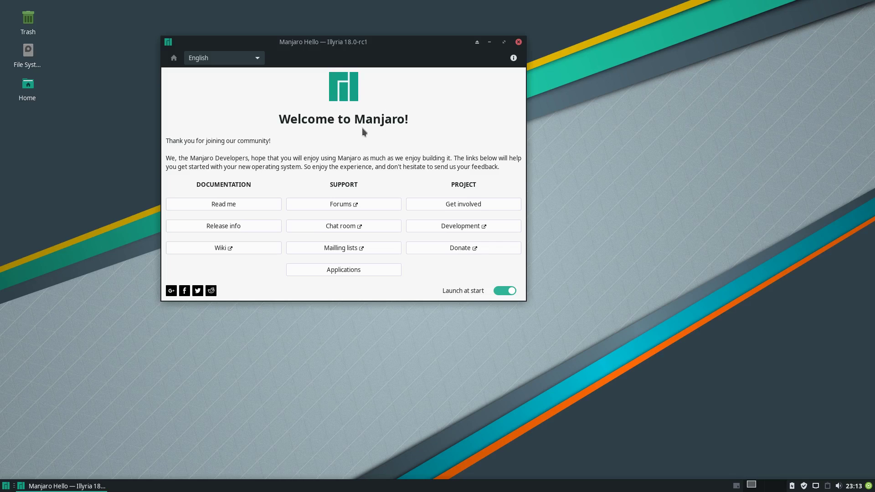
pyautogui.click(5, 487)
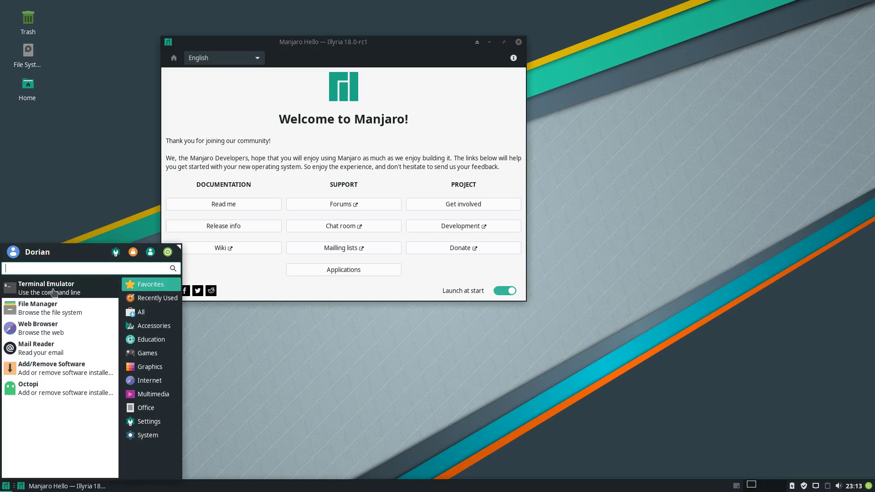
# - Launch a terminal and run top to view 603652 KiB memory used, then quit with q
pyautogui.click(53, 293)
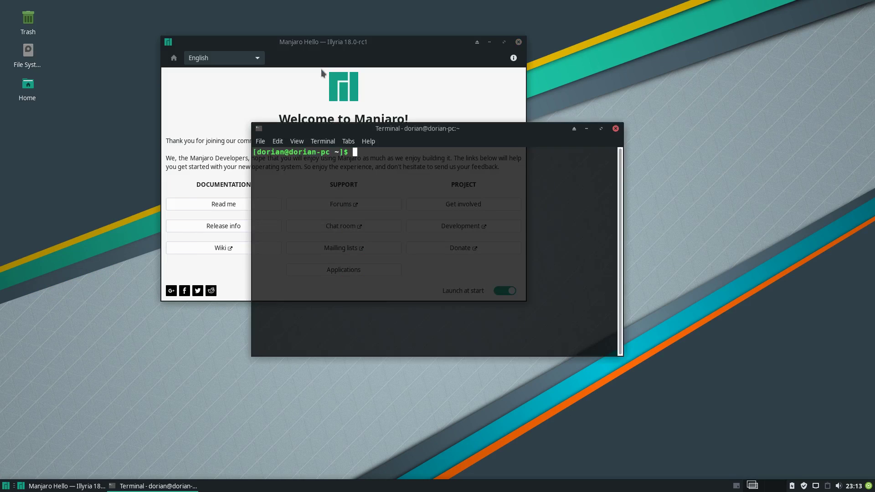
pyautogui.write('top')
pyautogui.press('Return')
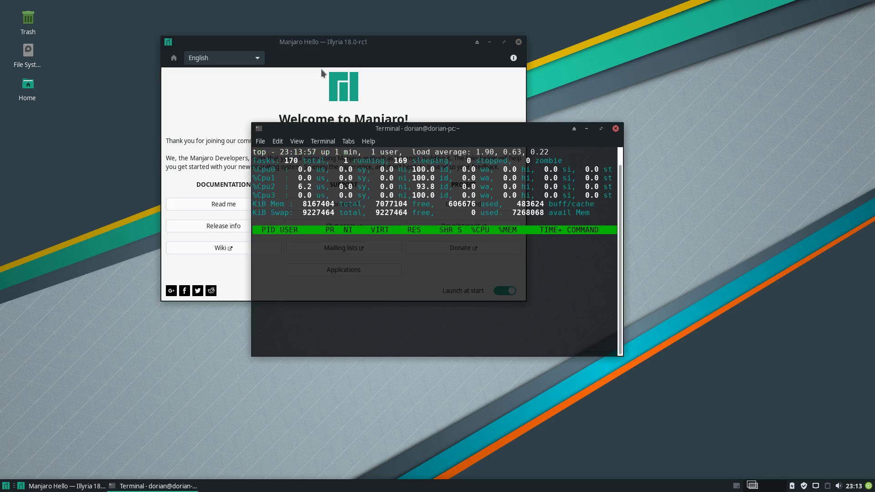
pyautogui.moveTo(497, 132); pyautogui.dragTo(254, 133)
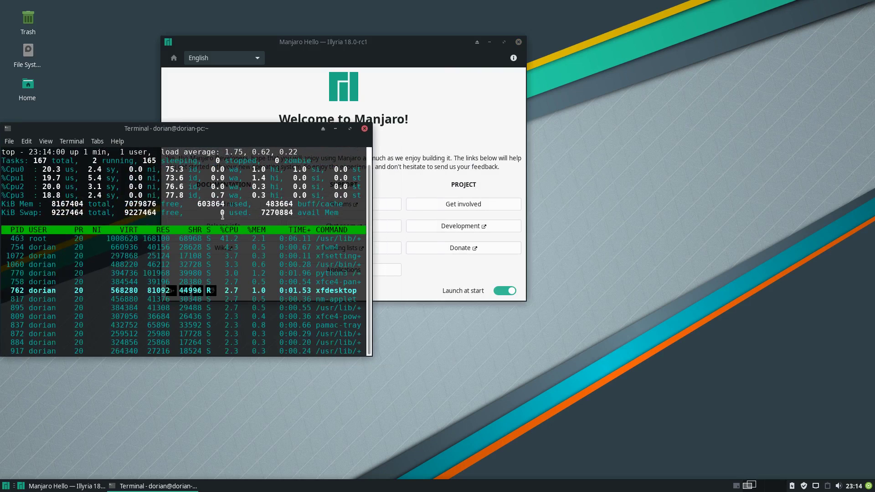
pyautogui.moveTo(196, 130); pyautogui.dragTo(231, 41)
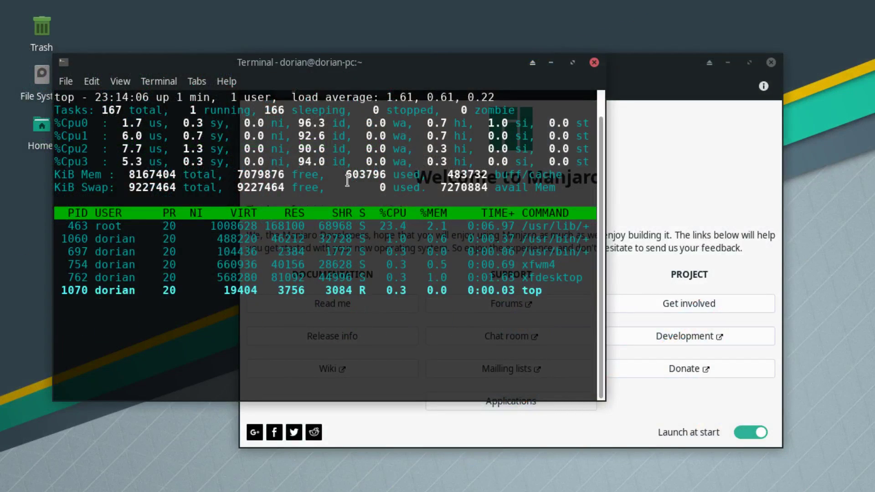
pyautogui.moveTo(345, 174); pyautogui.dragTo(366, 175)
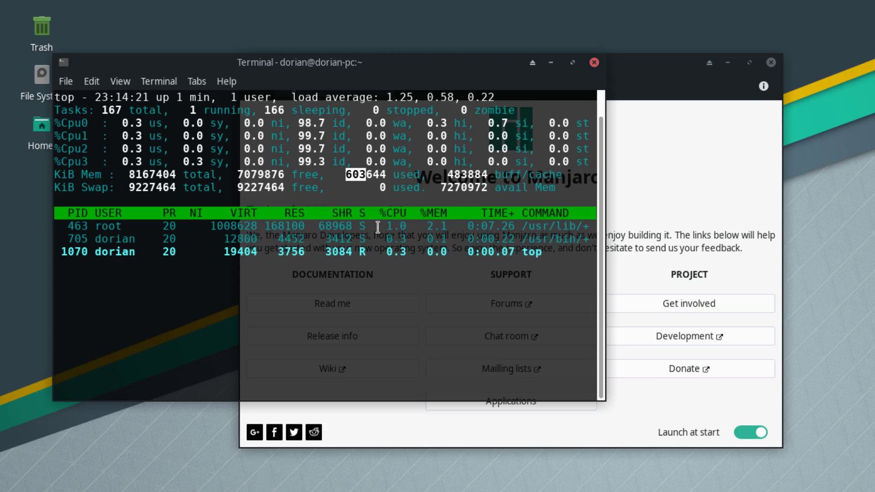
pyautogui.click(388, 251)
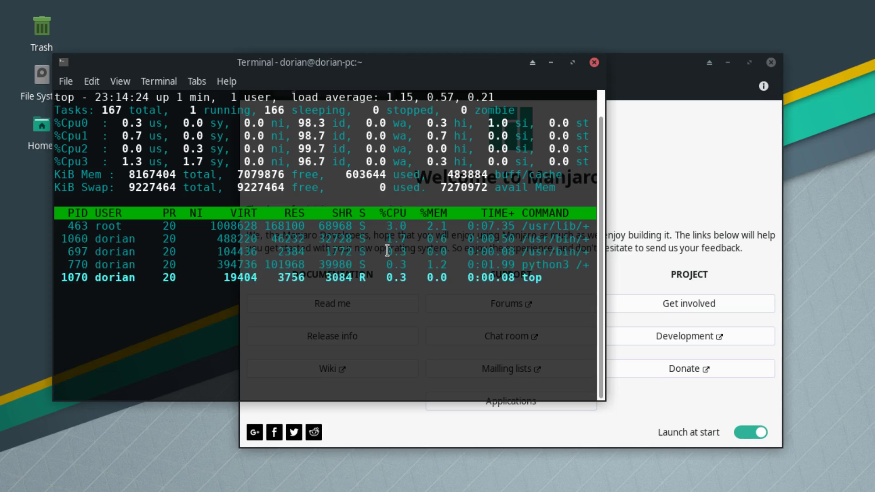
pyautogui.press('q')
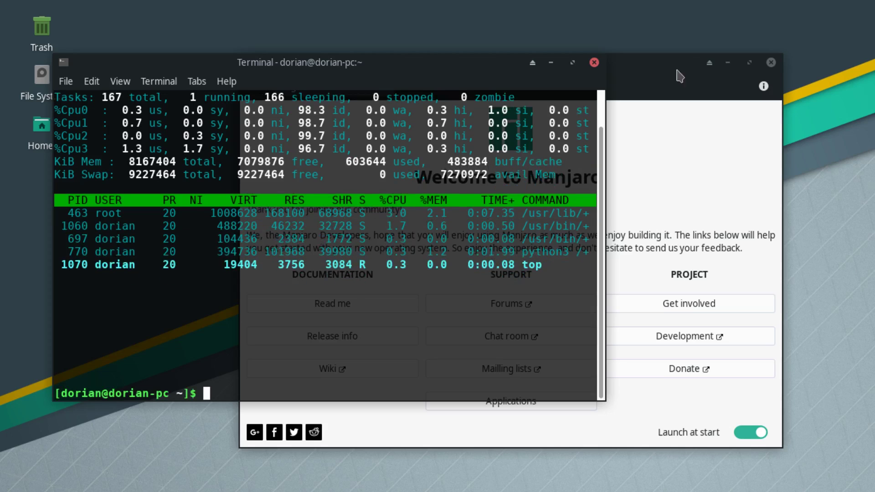
pyautogui.click(668, 80)
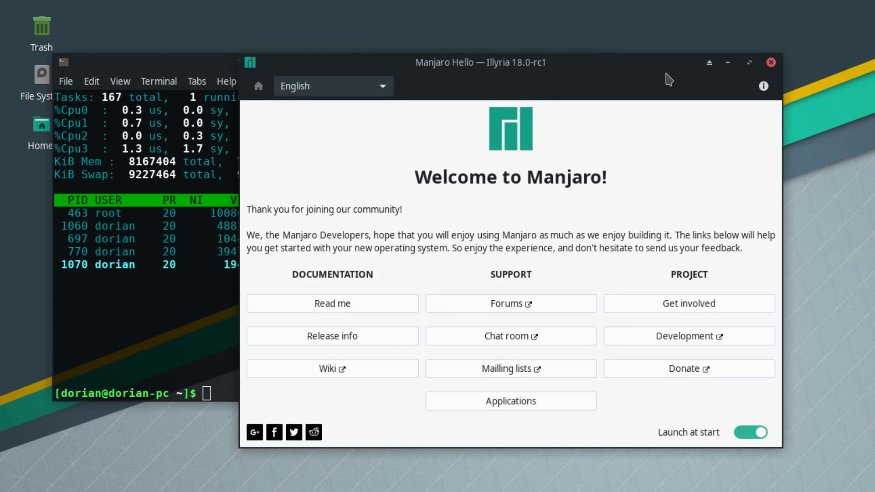
# - Open Manjaro Hello's Applications page, enlarge it, and expand Text Editors to show Mousepad and Xed
pyautogui.click(187, 74)
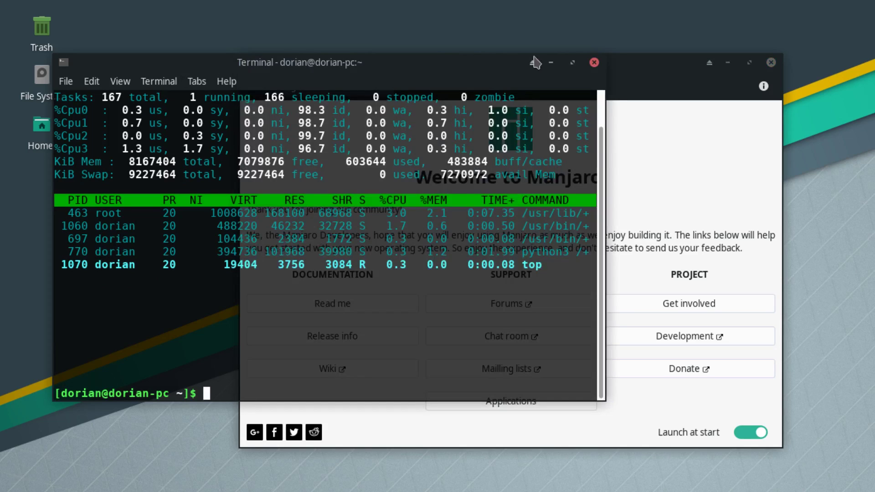
pyautogui.click(551, 63)
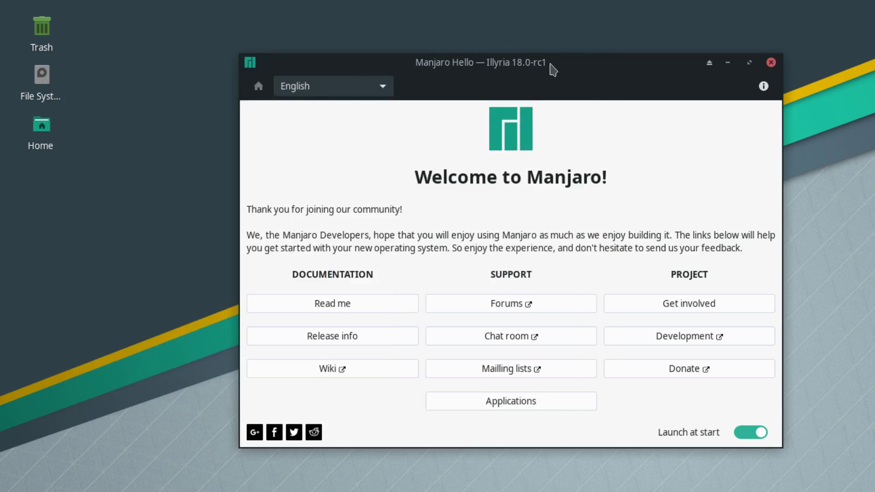
pyautogui.click(513, 405)
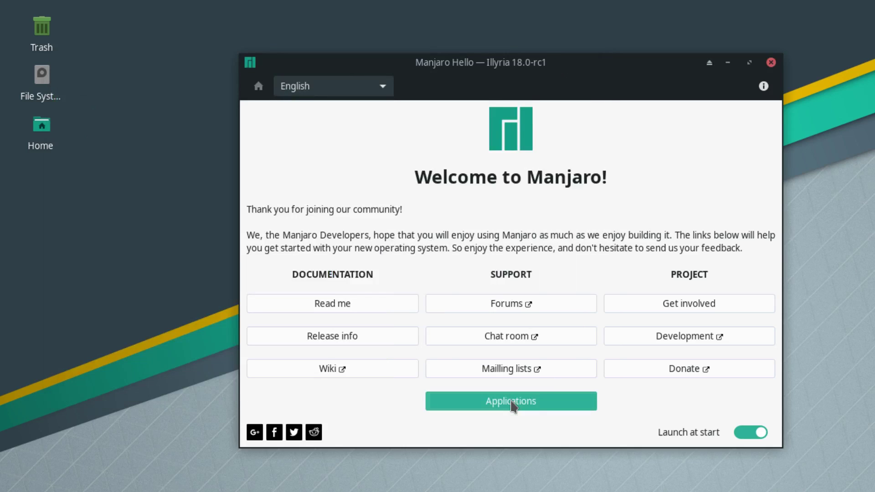
pyautogui.moveTo(507, 68); pyautogui.dragTo(343, 39)
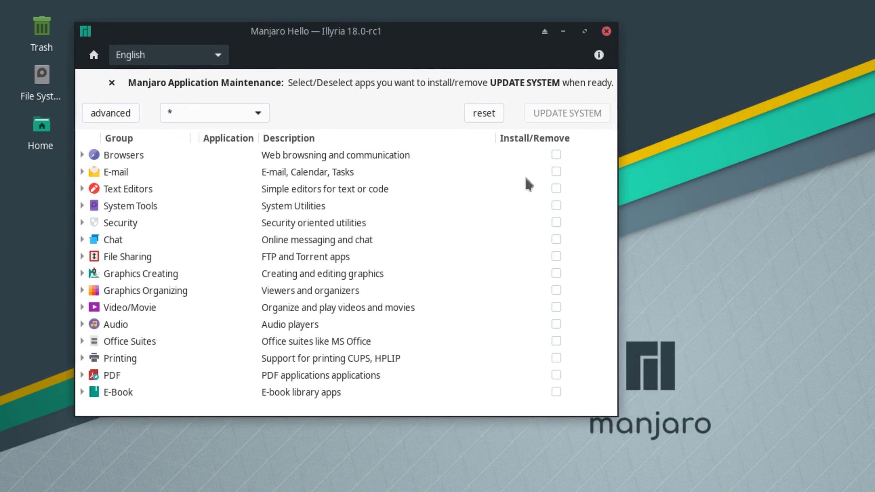
pyautogui.moveTo(615, 415); pyautogui.dragTo(683, 488)
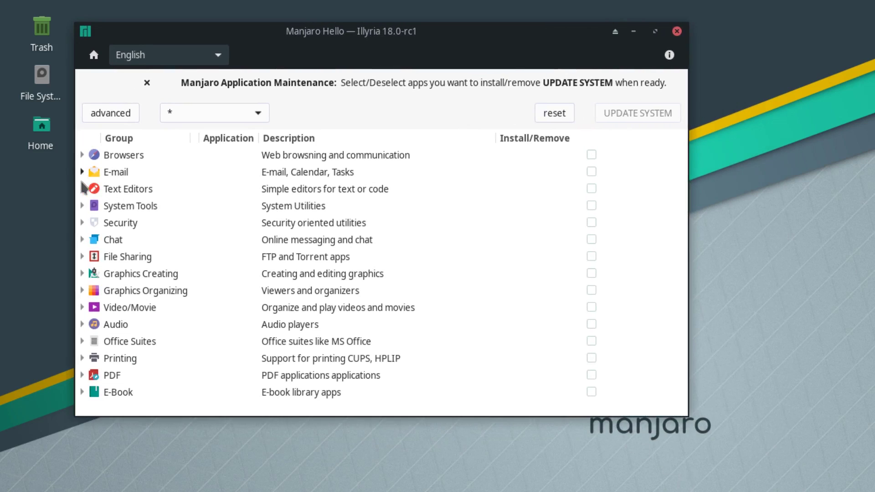
pyautogui.click(82, 189)
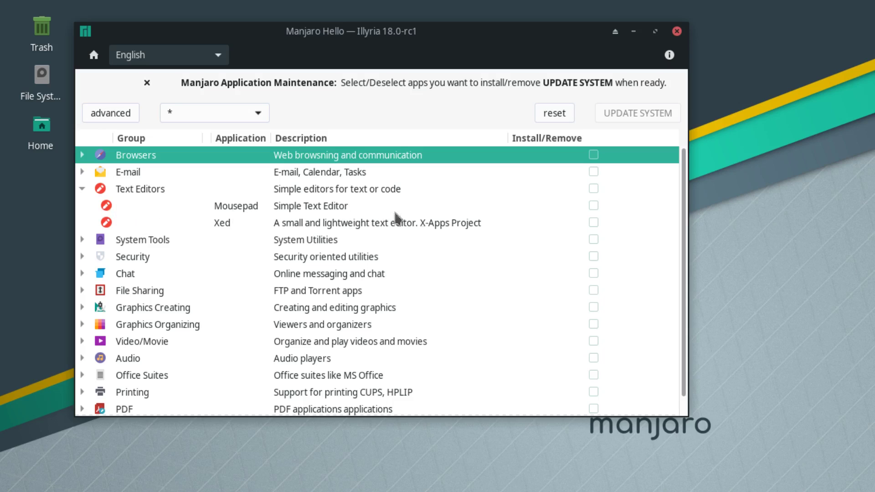
# - Mark Mousepad 0.4.1-1 for install, commit the update and authenticate with the account password
pyautogui.click(593, 206)
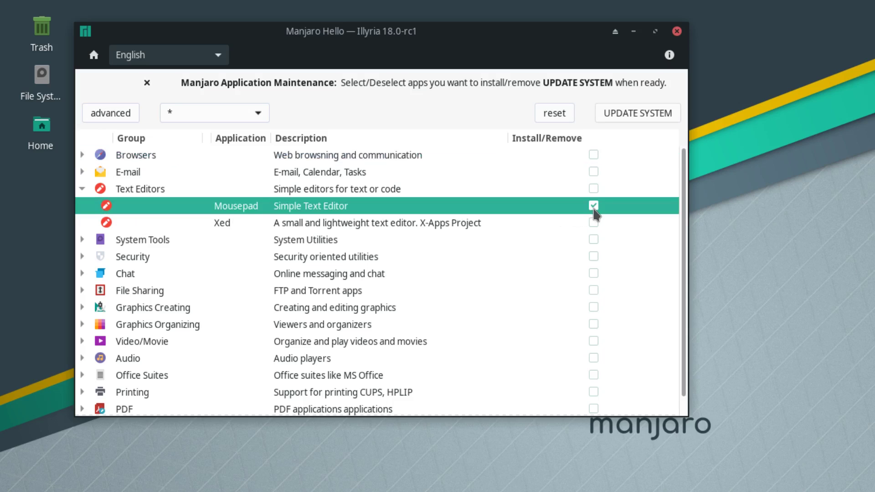
pyautogui.click(626, 120)
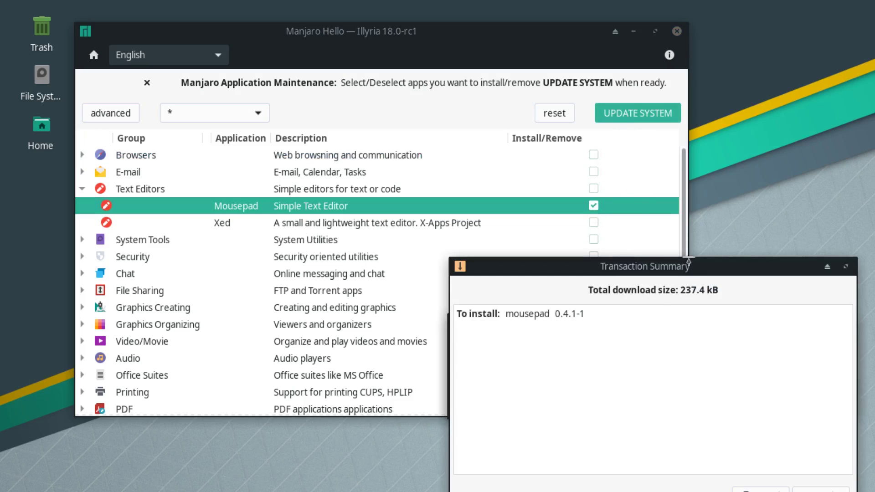
pyautogui.moveTo(697, 272); pyautogui.dragTo(568, 195)
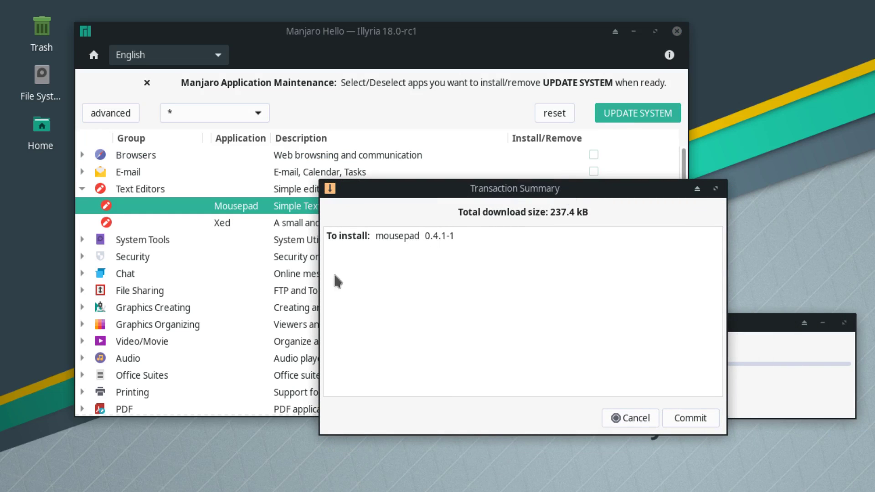
pyautogui.click(696, 421)
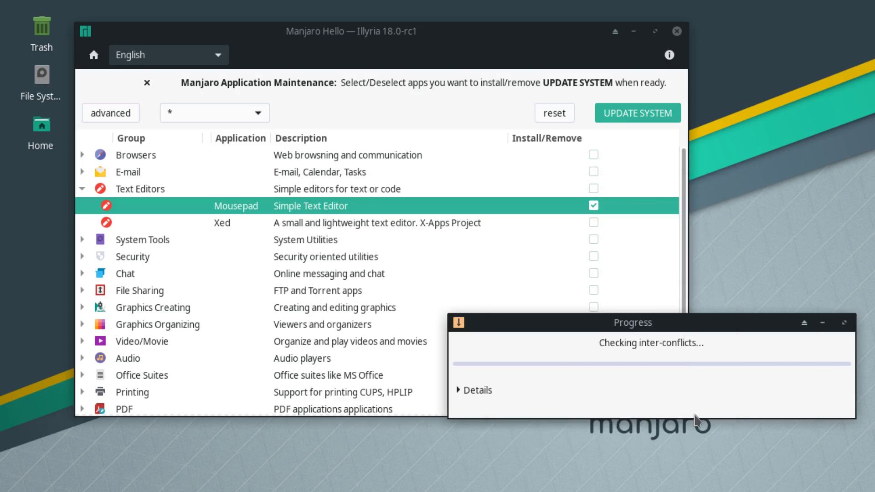
pyautogui.write('*****')
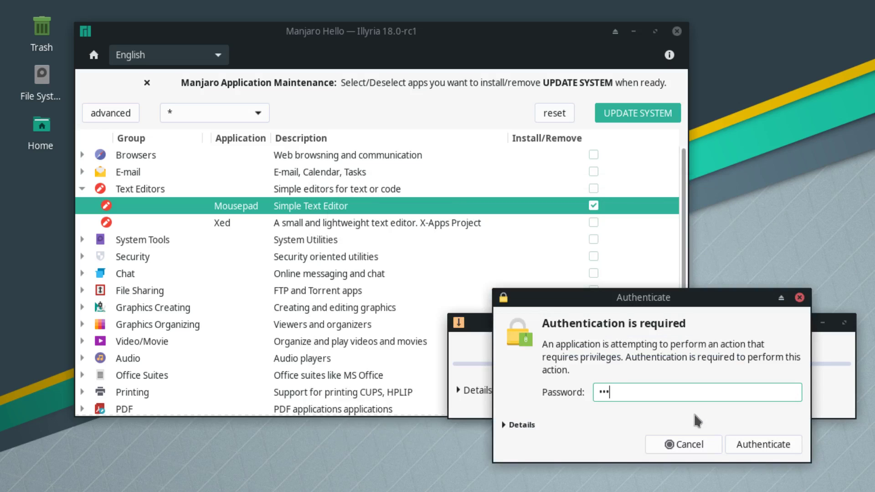
pyautogui.press('Return')
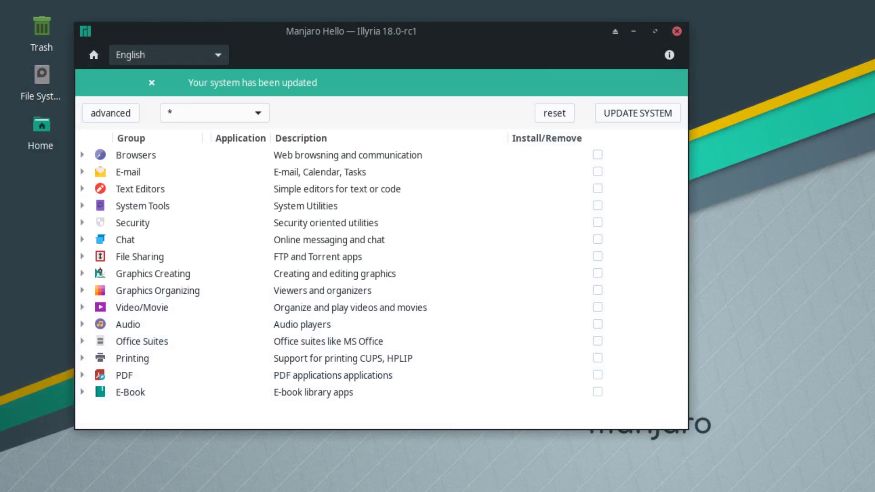
pyautogui.click(82, 290)
# - Mark Chromium under Browsers and commit its installation, authorizing with the account password
pyautogui.hotkey('shift', 'Right')
pyautogui.press('Down')
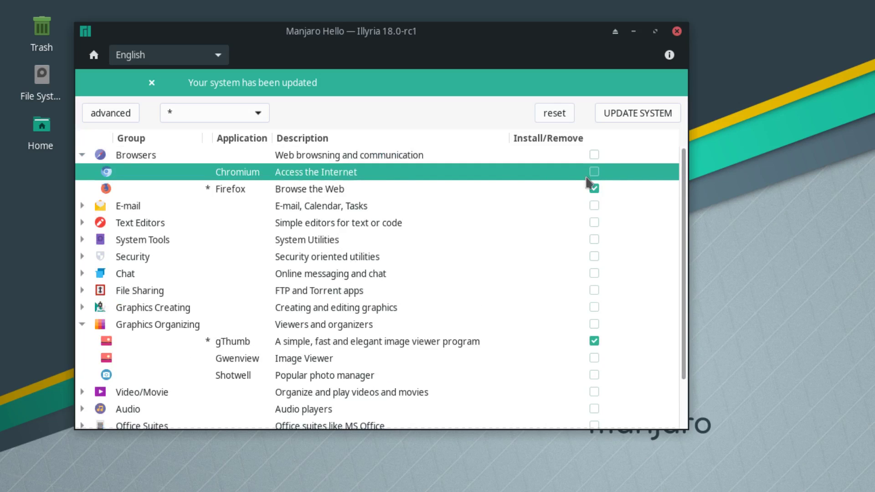
pyautogui.click(594, 172)
pyautogui.click(637, 113)
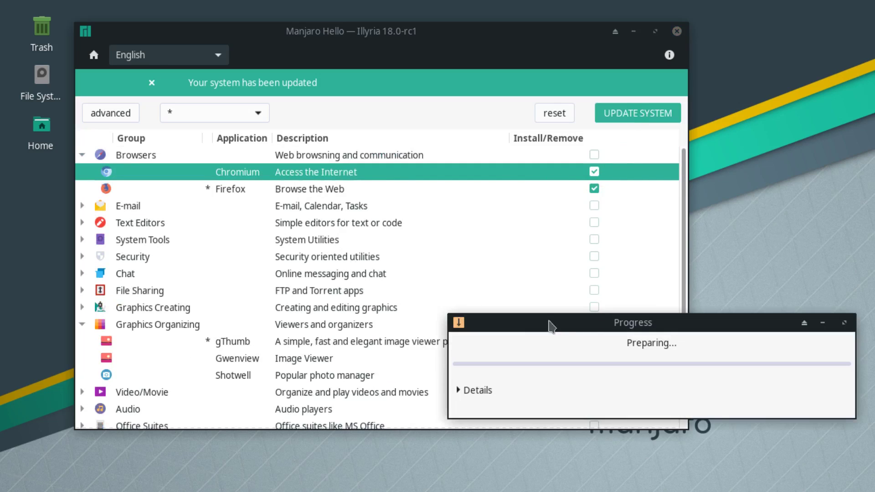
pyautogui.click(819, 484)
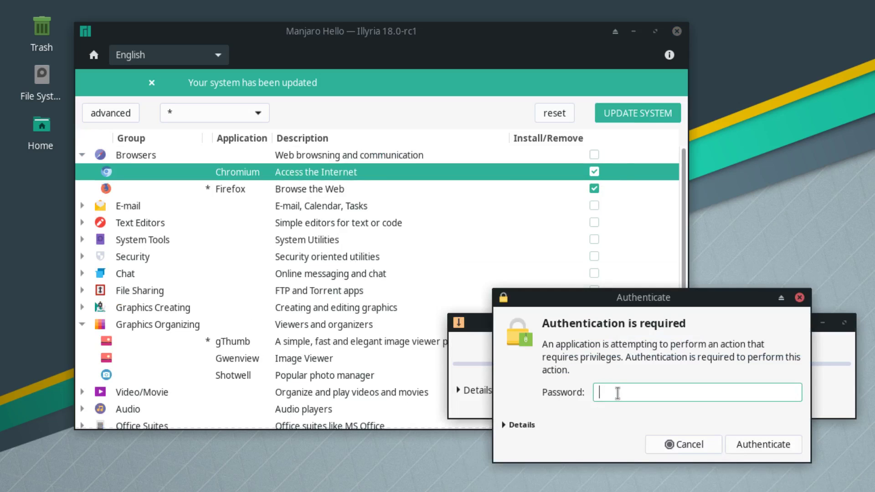
pyautogui.write('•••••')
pyautogui.press('Return')
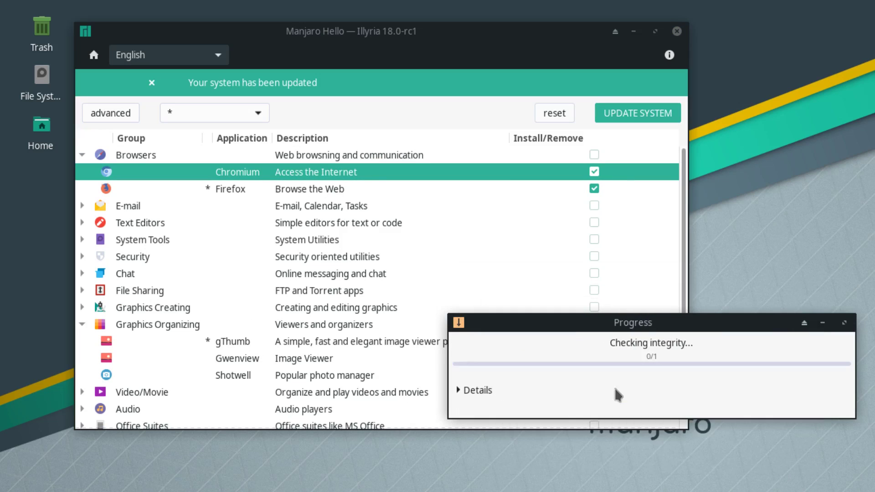
# - Show the installation details, centre the progress window, then close Manjaro Hello
pyautogui.click(478, 389)
pyautogui.moveTo(546, 321); pyautogui.dragTo(321, 186)
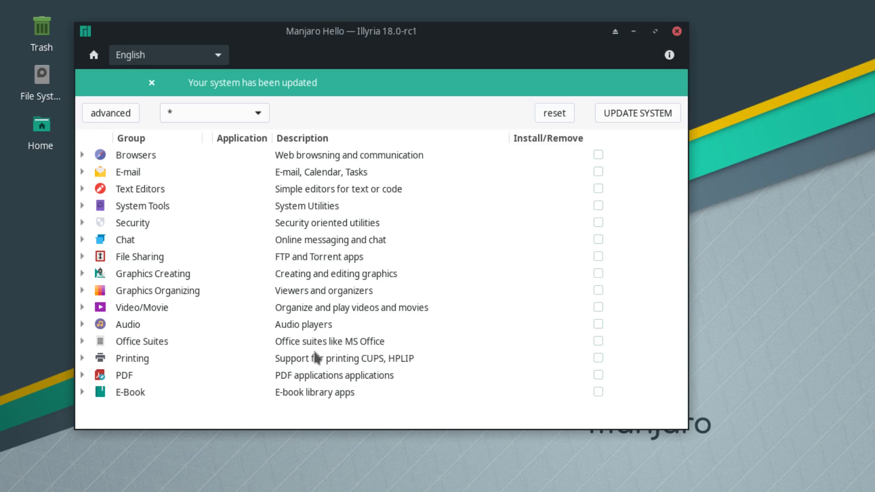
pyautogui.click(676, 32)
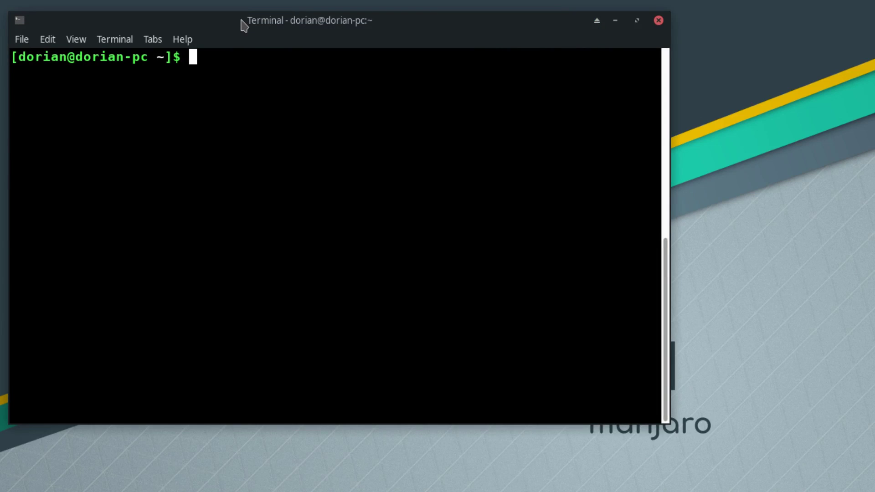
# - Type a sudo pacman -Syu upgrade command, then erase it without running it
pyautogui.write('sudo ')
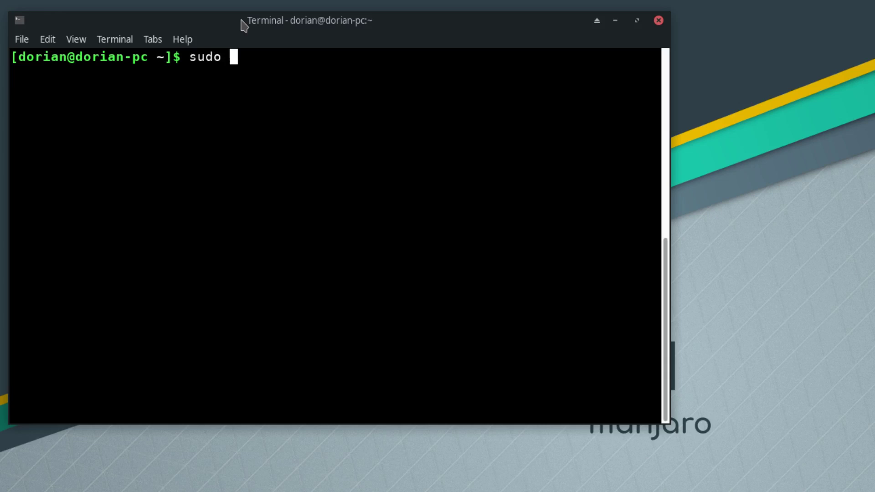
pyautogui.write('pacman -')
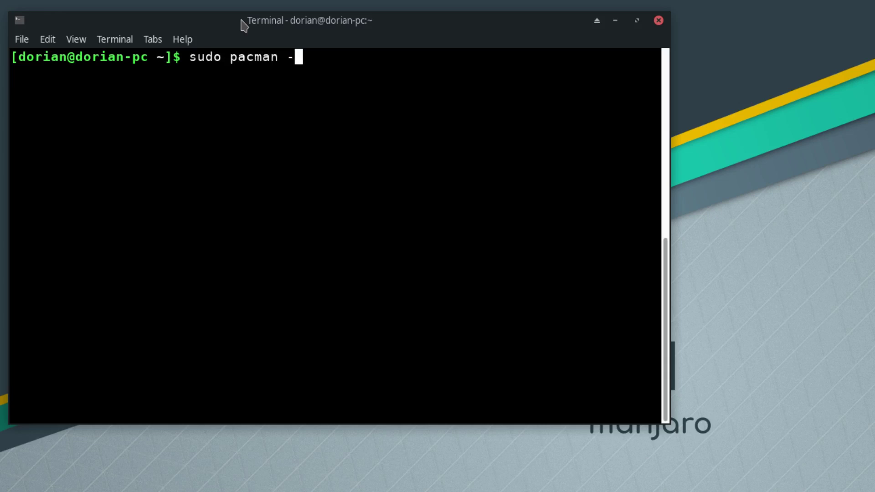
pyautogui.write('Ss')
pyautogui.press('BackSpace')
pyautogui.press('BackSpace')
pyautogui.write('u')
pyautogui.press('BackSpace')
pyautogui.write('yu')
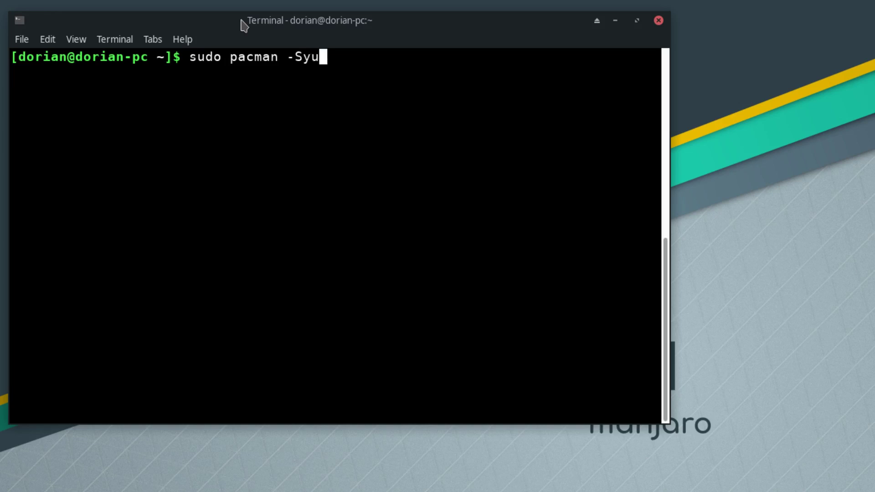
pyautogui.press('BackSpace')
pyautogui.press('BackSpace')
pyautogui.press('BackSpace')
pyautogui.press('BackSpace')
pyautogui.press('BackSpace')
pyautogui.press('BackSpace')
pyautogui.press('BackSpace')
pyautogui.press('BackSpace')
pyautogui.press('BackSpace')
pyautogui.press('BackSpace')
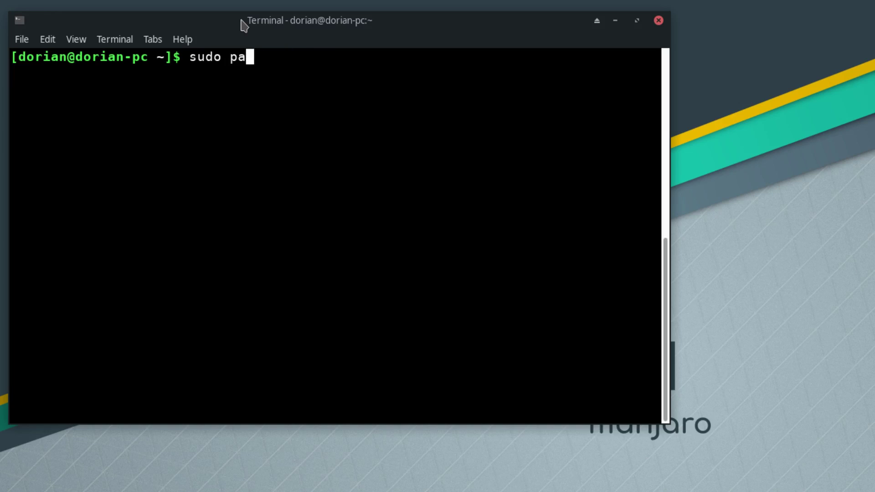
pyautogui.press('BackSpace')
pyautogui.press('BackSpace')
pyautogui.press('BackSpace')
pyautogui.press('BackSpace')
pyautogui.press('BackSpace')
pyautogui.press('BackSpace')
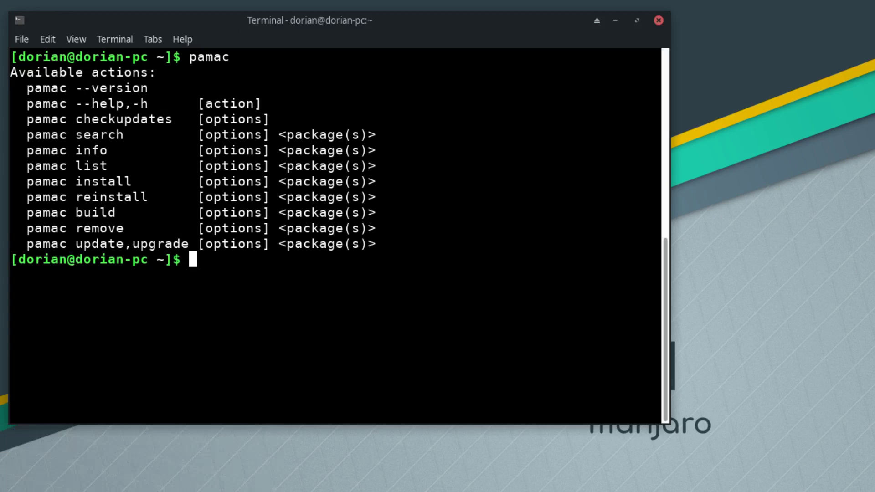
# - Briefly open, move and close the Package Manager, then select pamac's checkupdates-to-info action lines
pyautogui.press('super')
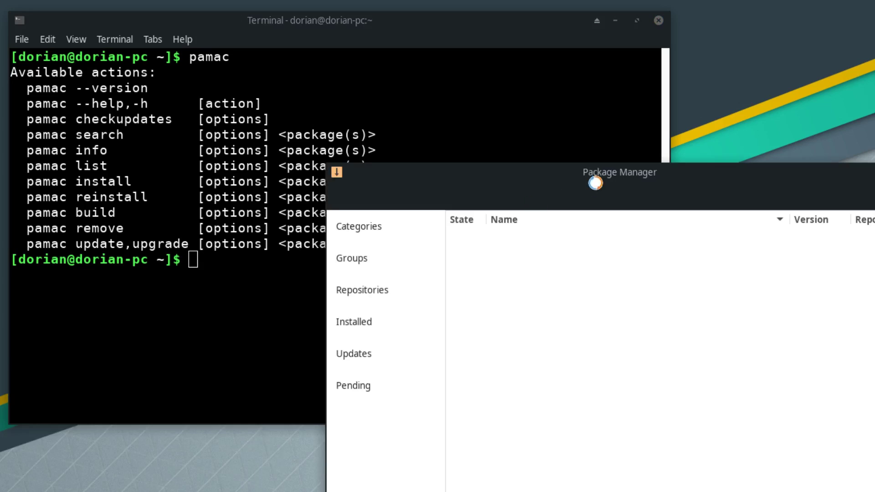
pyautogui.moveTo(569, 173); pyautogui.dragTo(339, 85)
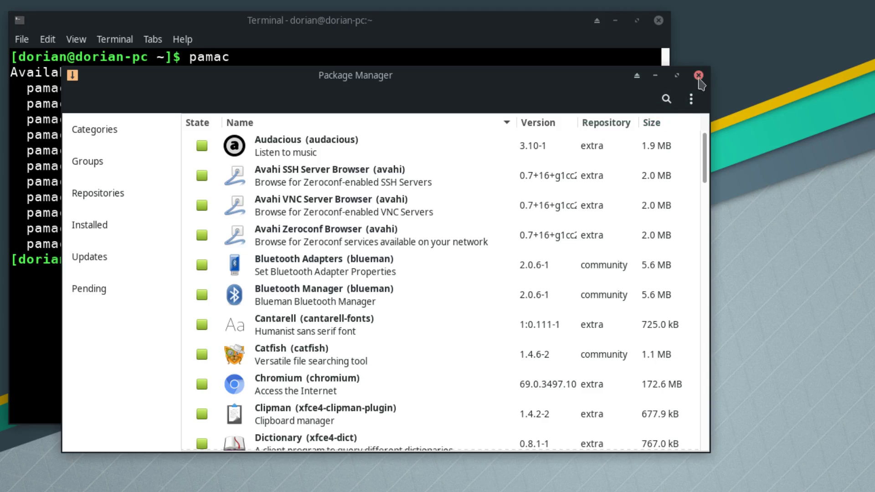
pyautogui.click(699, 75)
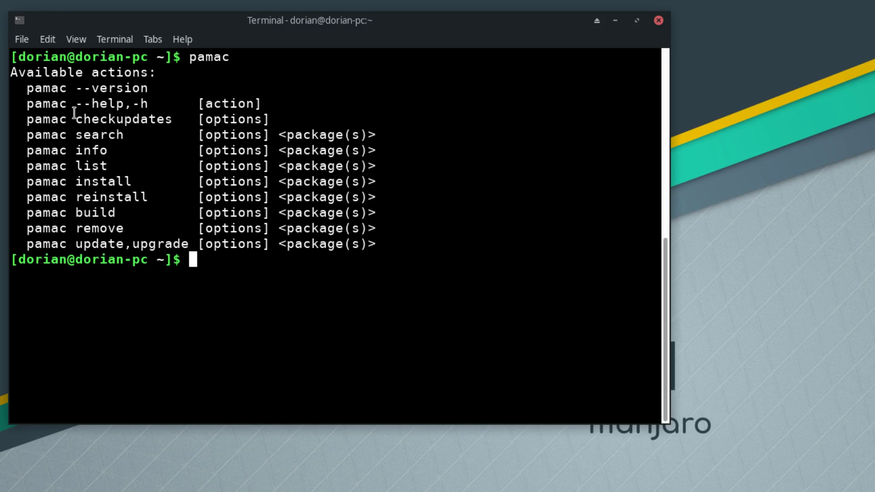
pyautogui.moveTo(75, 118); pyautogui.dragTo(189, 245)
# - Run pamac checkupdates, correcting the misspelled action name
pyautogui.click(214, 267)
pyautogui.write('pamac ')
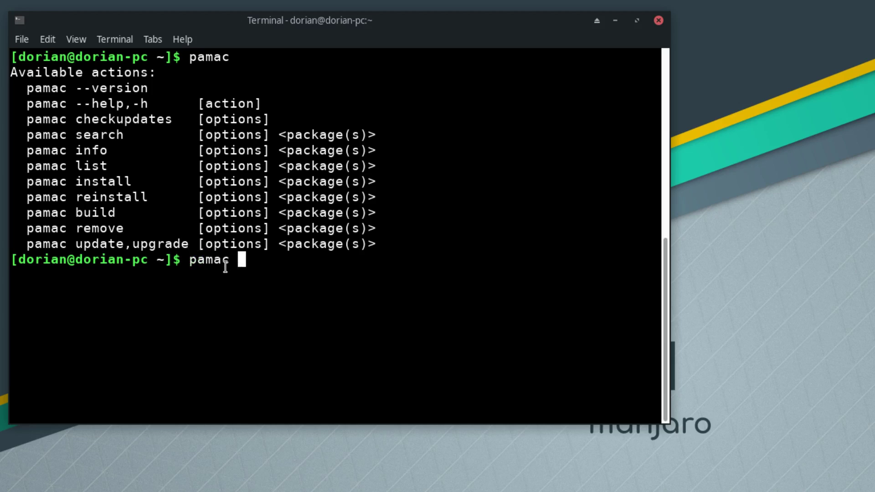
pyautogui.write('heckupdate')
pyautogui.press('BackSpace')
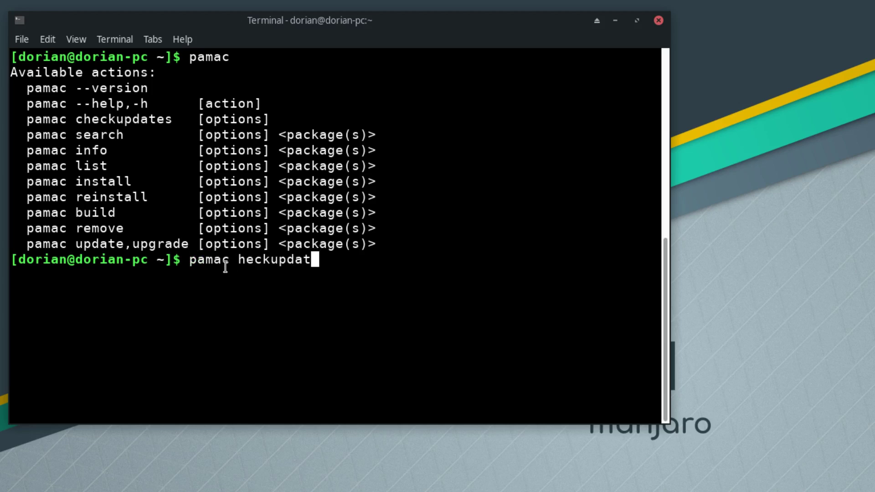
pyautogui.press('BackSpace')
pyautogui.press('BackSpace')
pyautogui.press('BackSpace')
pyautogui.press('BackSpace')
pyautogui.press('BackSpace')
pyautogui.press('BackSpace')
pyautogui.press('BackSpace')
pyautogui.press('BackSpace')
pyautogui.press('BackSpace')
pyautogui.write('che')
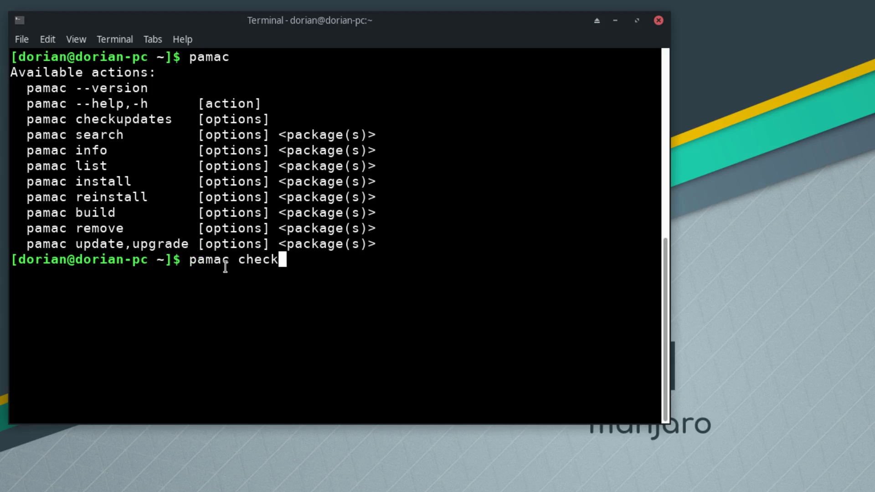
pyautogui.write('updates')
pyautogui.press('Return')
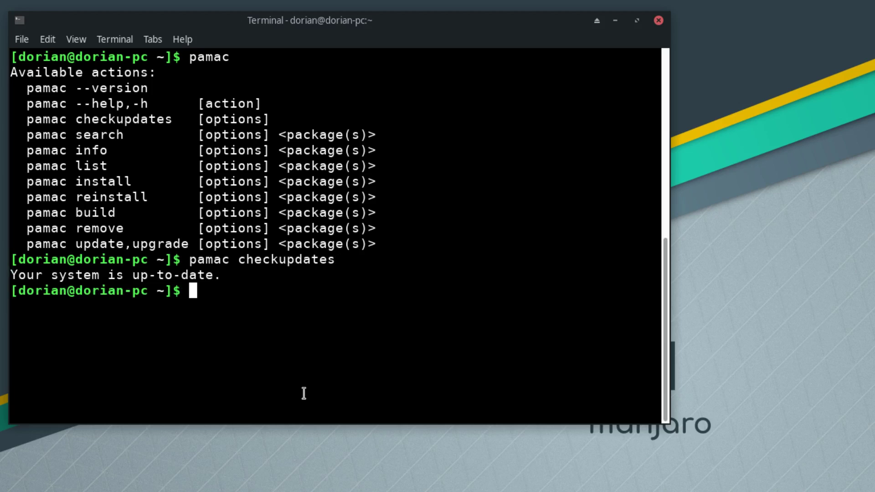
# - Edit the recalled command into pamac update and run it with the password; nothing to do
pyautogui.press('Up')
pyautogui.press('Left')
pyautogui.press('Right')
pyautogui.press('BackSpace')
pyautogui.press('Left')
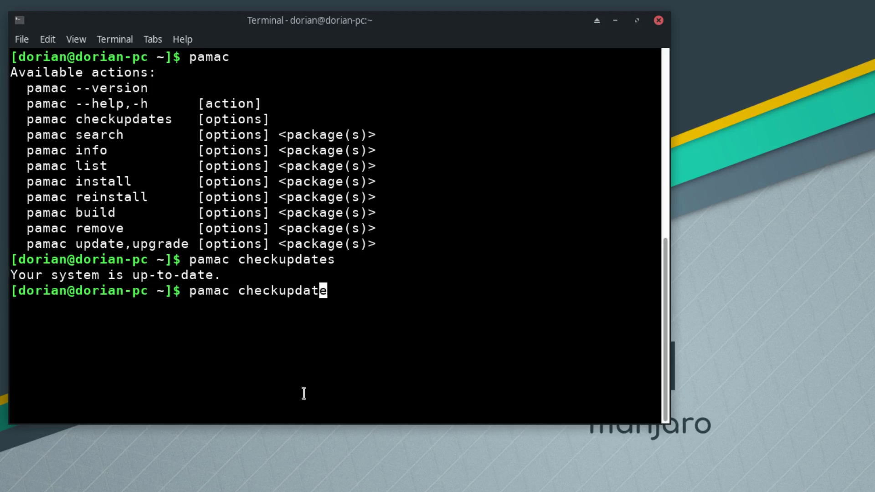
pyautogui.press('Left')
pyautogui.press('Left')
pyautogui.press('Left')
pyautogui.press('Left')
pyautogui.press('BackSpace')
pyautogui.press('BackSpace')
pyautogui.press('BackSpace')
pyautogui.press('BackSpace')
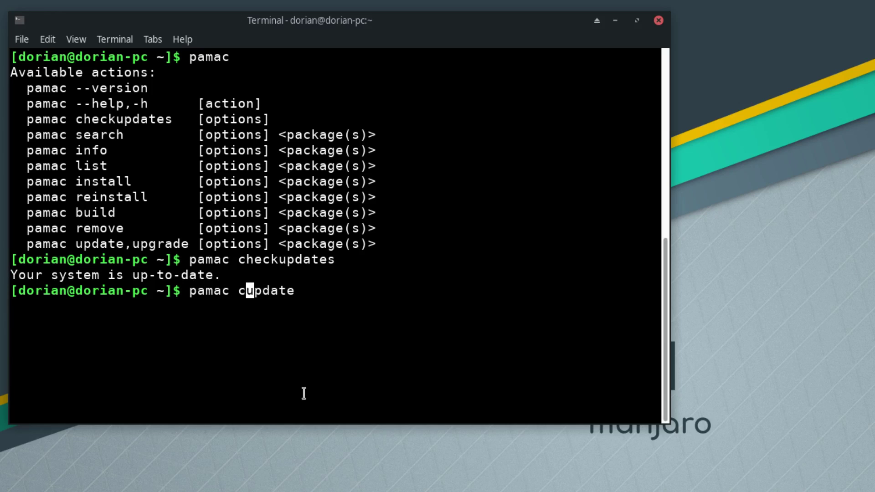
pyautogui.press('BackSpace')
pyautogui.press('Return')
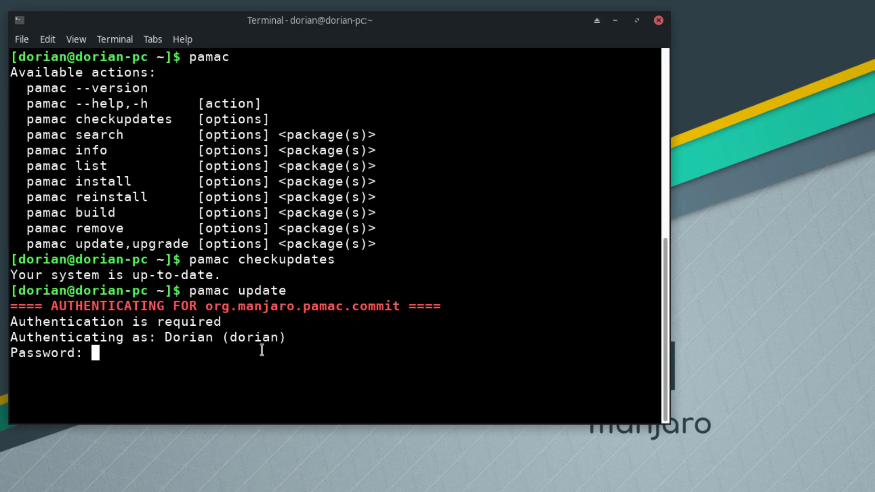
pyautogui.press('Return')
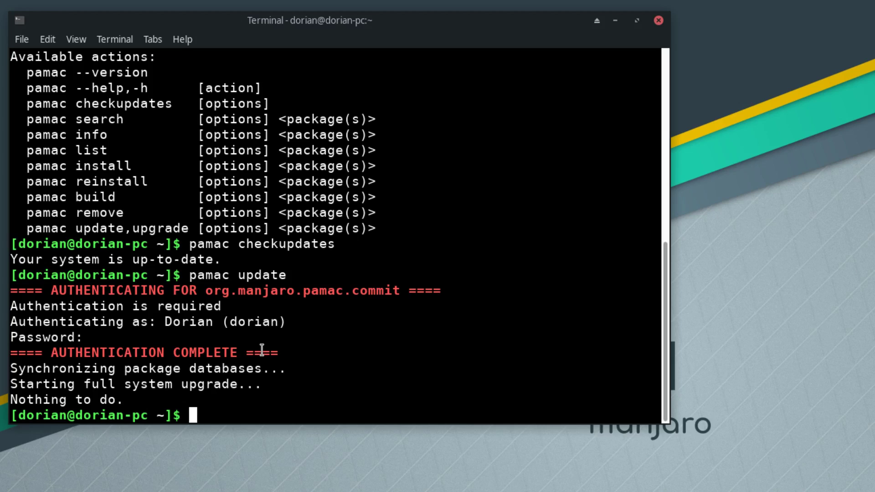
pyautogui.write('pamac inst')
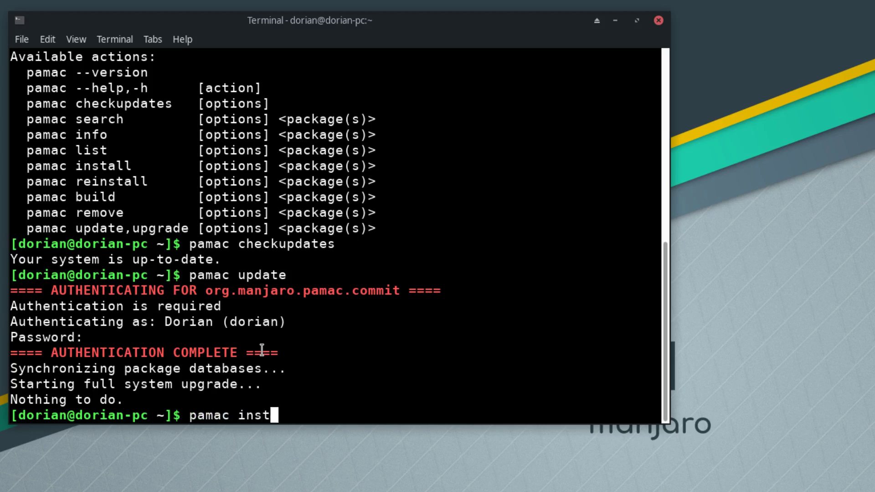
pyautogui.write('all audacity')
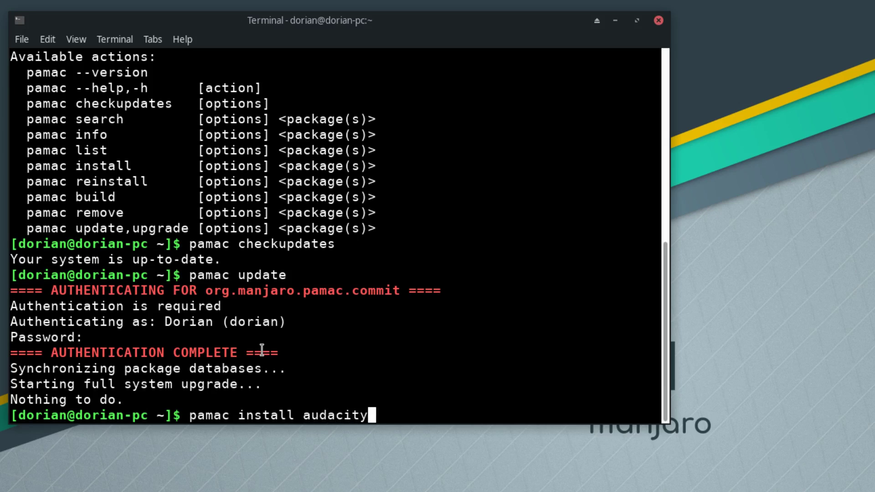
# - Install Audacity 2.3.0-1 via pamac, answering Y and the password, then rerun pamac
pyautogui.press('Return')
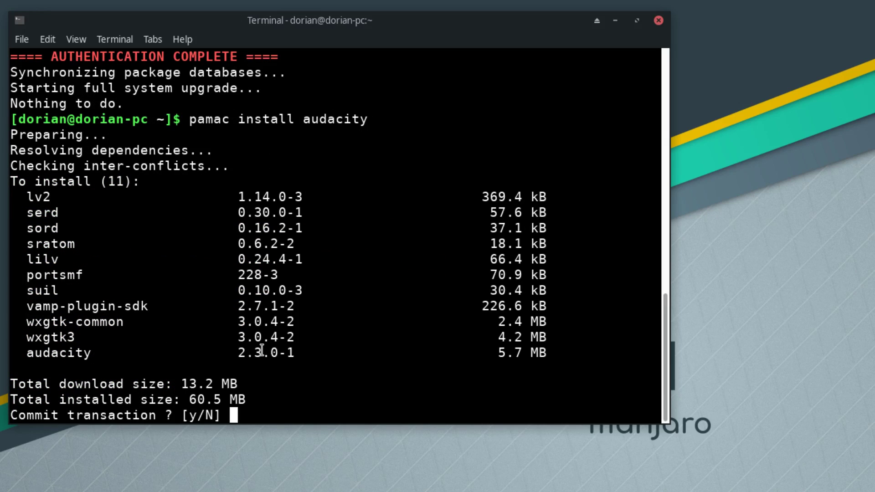
pyautogui.write('Y')
pyautogui.press('Return')
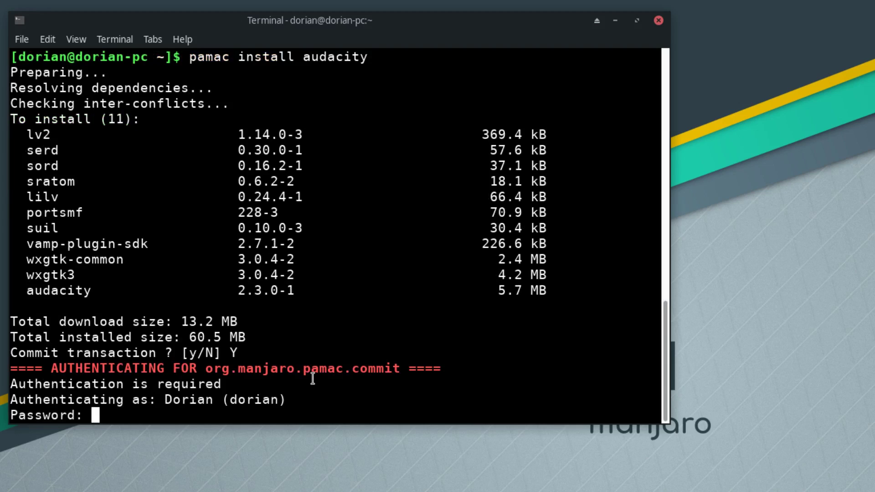
pyautogui.press('Return')
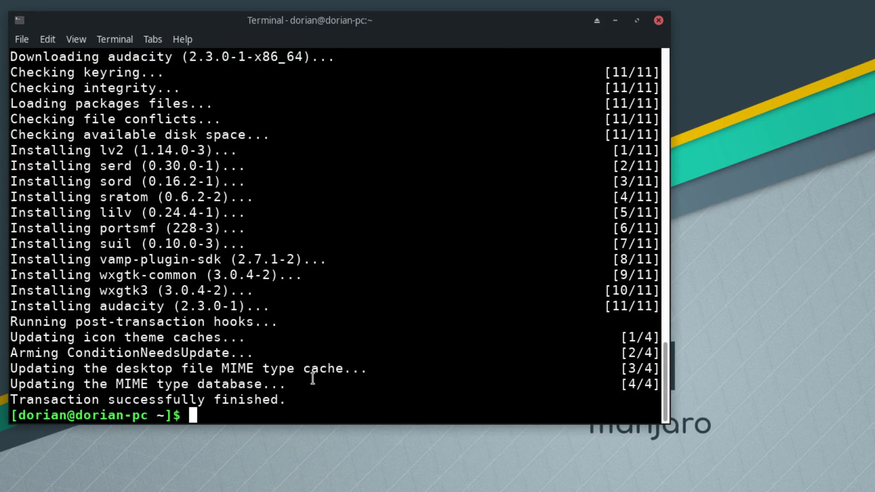
pyautogui.write('pamac')
pyautogui.press('Return')
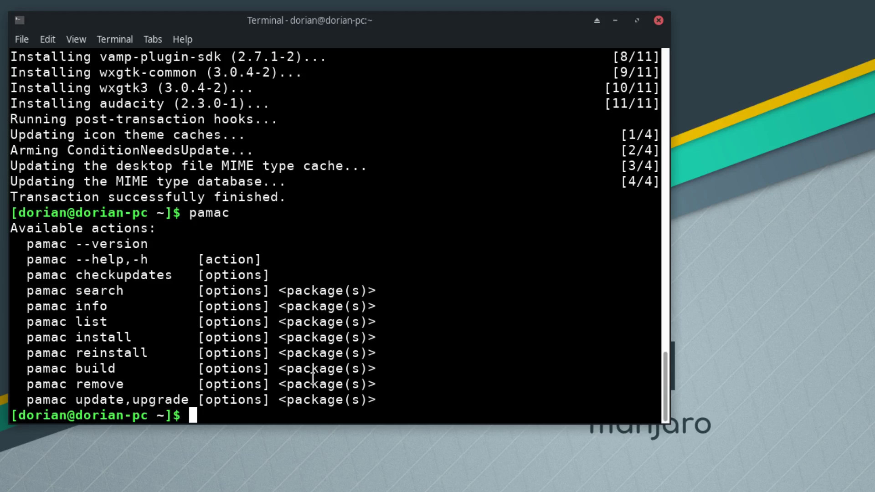
# - Search packages for 'edit', then for 'gedit', and highlight the gedit result
pyautogui.write('pama')
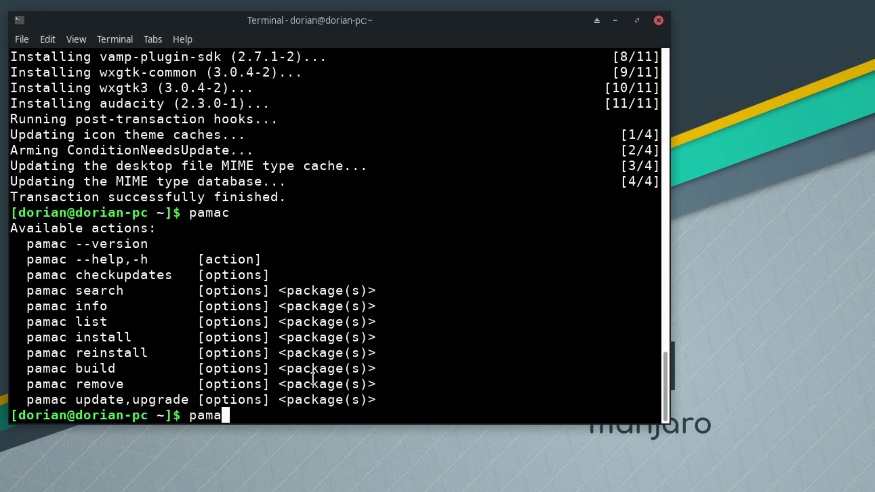
pyautogui.write('c search ')
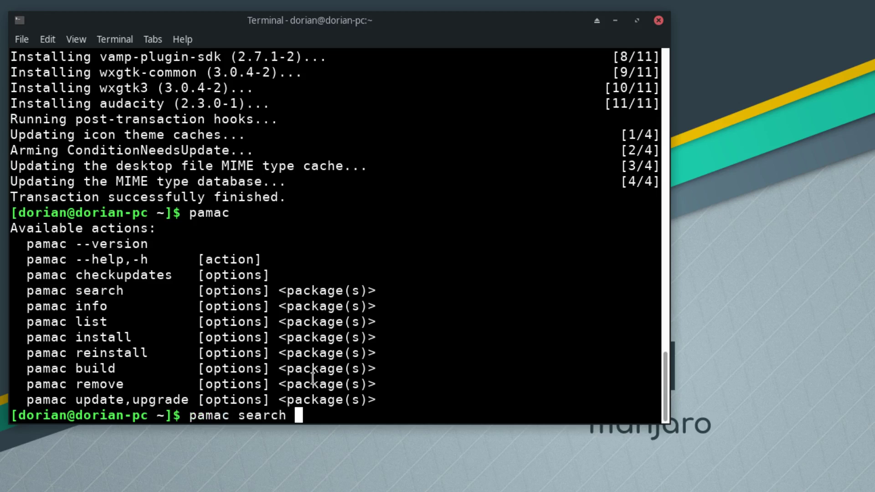
pyautogui.write('edit')
pyautogui.press('Return')
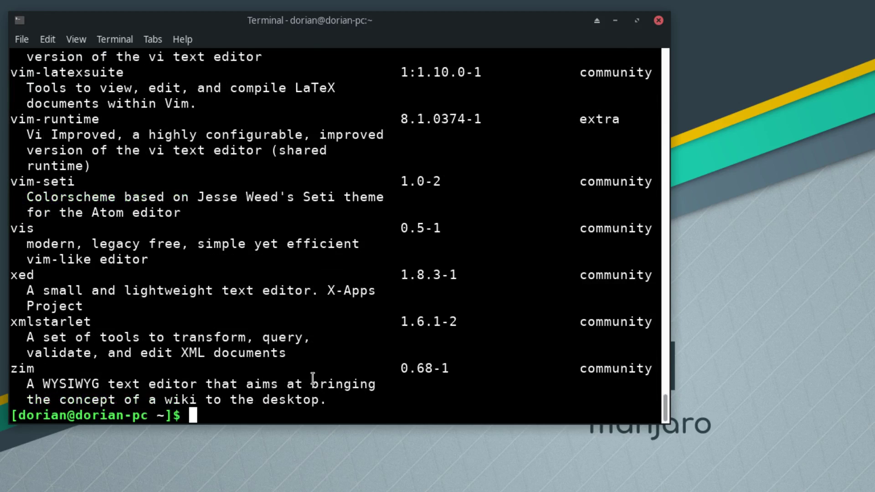
pyautogui.press('Up')
pyautogui.press('Left')
pyautogui.press('Left')
pyautogui.press('Left')
pyautogui.press('Left')
pyautogui.write('g')
pyautogui.press('Return')
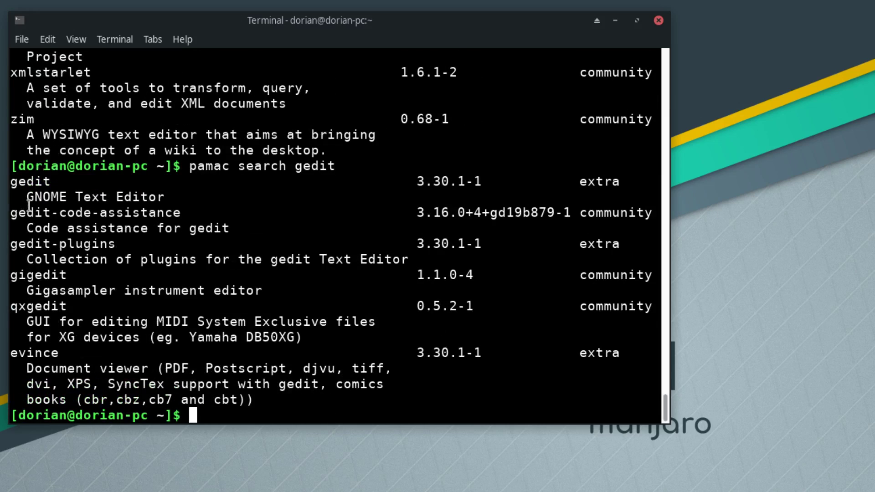
pyautogui.moveTo(12, 182); pyautogui.dragTo(47, 182)
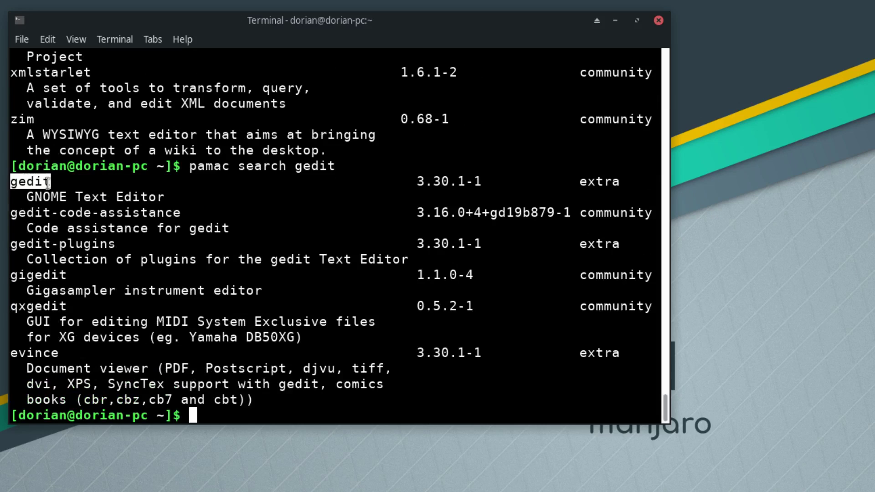
pyautogui.click(110, 195)
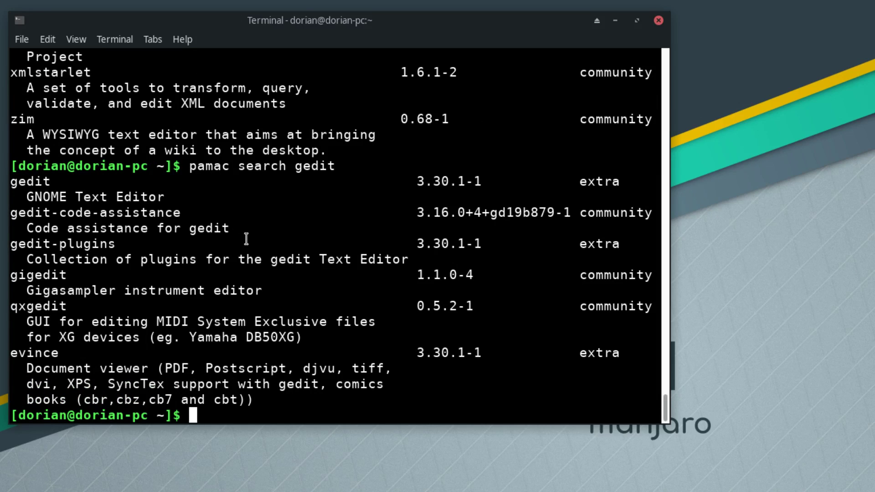
# - Run pamac info gedit to show gedit 3.30.1-1, GNOME Text Editor, 15.5 MB
pyautogui.write('pamac')
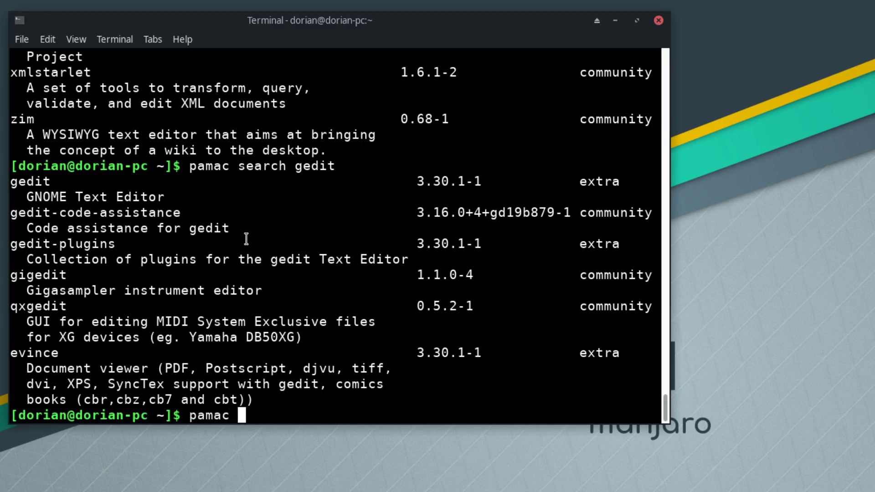
pyautogui.press('BackSpace')
pyautogui.press('Return')
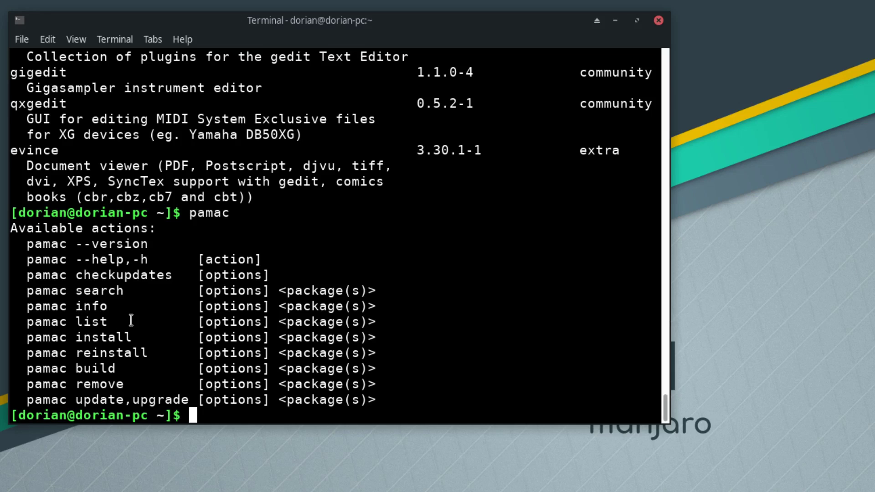
pyautogui.press('Up')
pyautogui.write('iunfo')
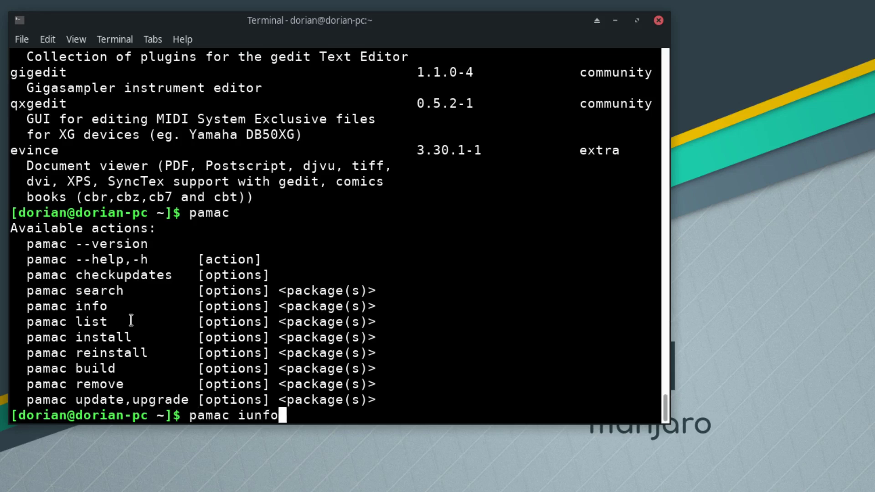
pyautogui.press('BackSpace')
pyautogui.press('BackSpace')
pyautogui.press('BackSpace')
pyautogui.press('BackSpace')
pyautogui.write('nfo gedit')
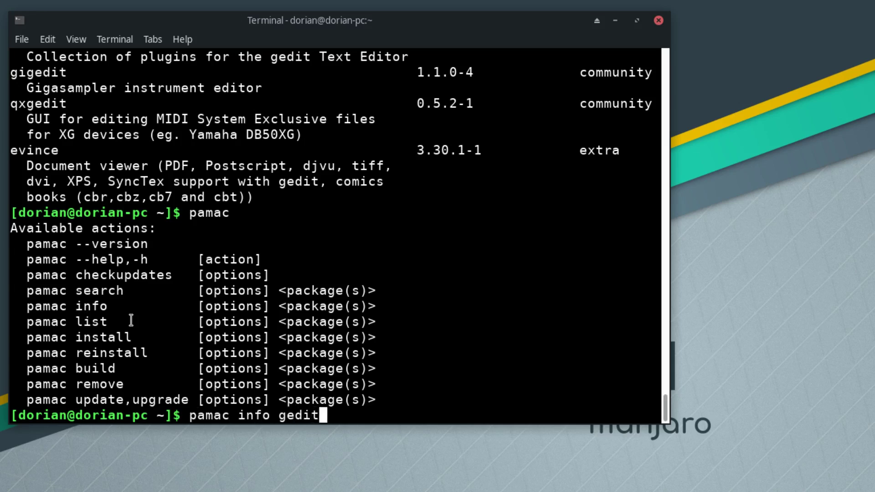
pyautogui.press('Return')
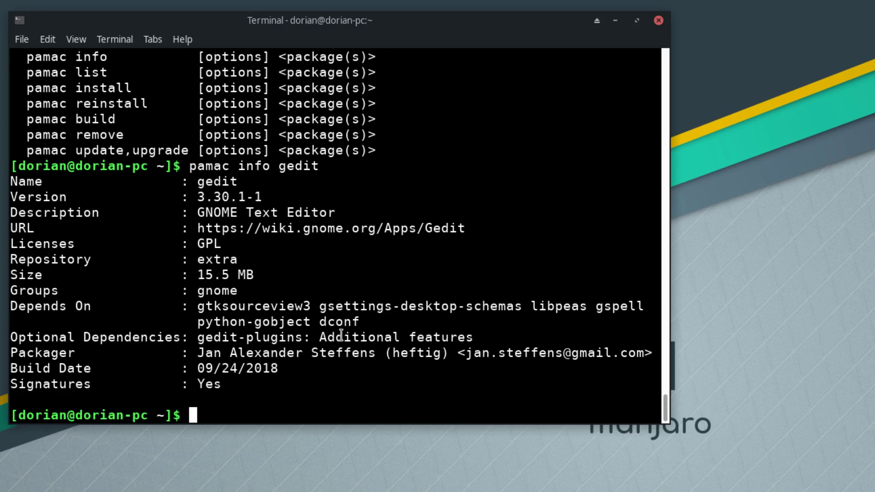
pyautogui.press('Up')
# - Run pamac search --help and highlight the --aur option and its AUR description
pyautogui.press('BackSpace')
pyautogui.press('BackSpace')
pyautogui.press('BackSpace')
pyautogui.press('BackSpace')
pyautogui.press('BackSpace')
pyautogui.press('BackSpace')
pyautogui.press('BackSpace')
pyautogui.press('BackSpace')
pyautogui.press('BackSpace')
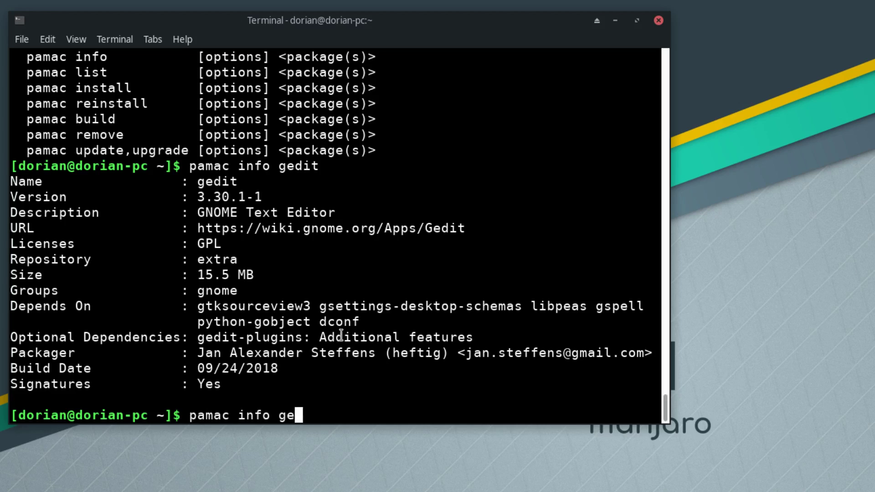
pyautogui.press('BackSpace')
pyautogui.write('search --help')
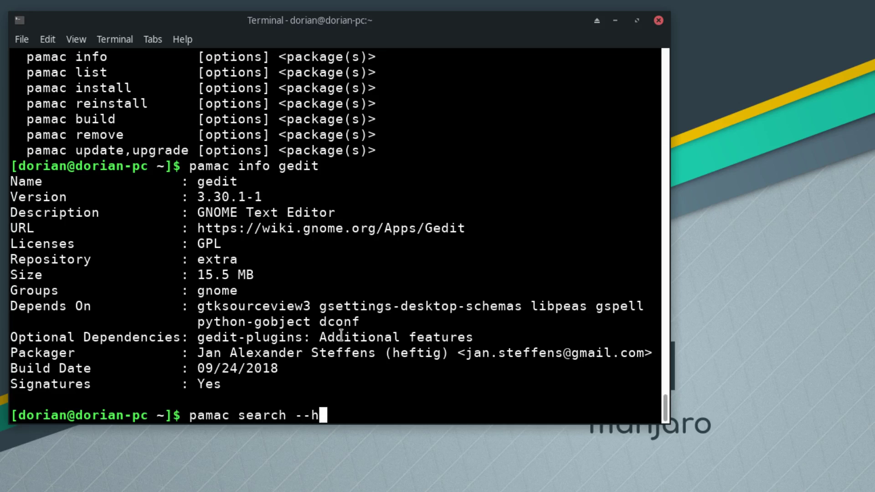
pyautogui.press('Return')
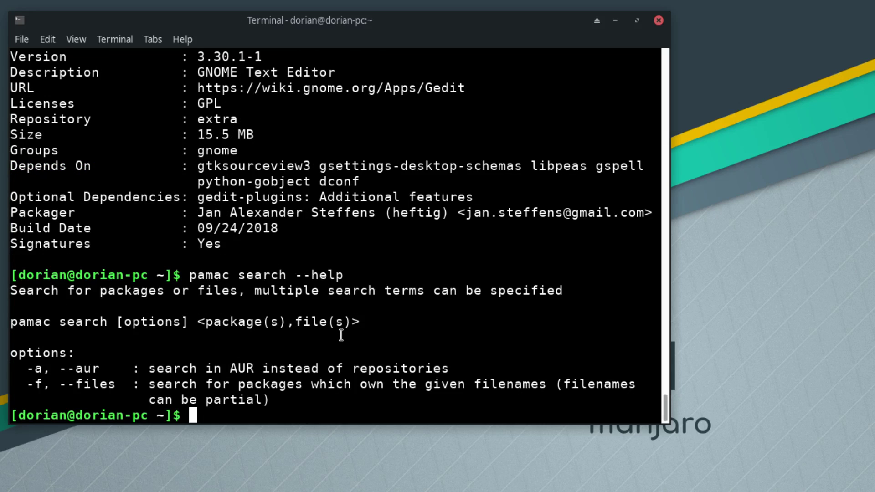
pyautogui.moveTo(27, 369); pyautogui.dragTo(101, 373)
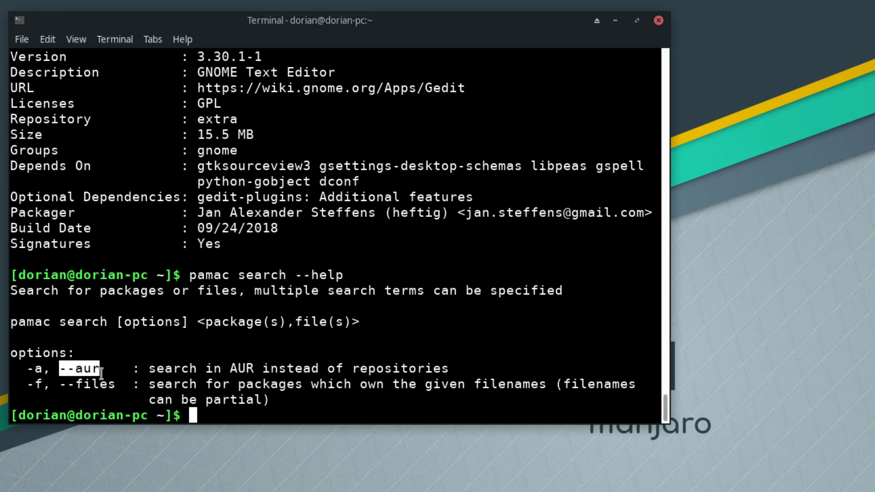
pyautogui.click(101, 372)
pyautogui.moveTo(230, 369); pyautogui.dragTo(272, 369)
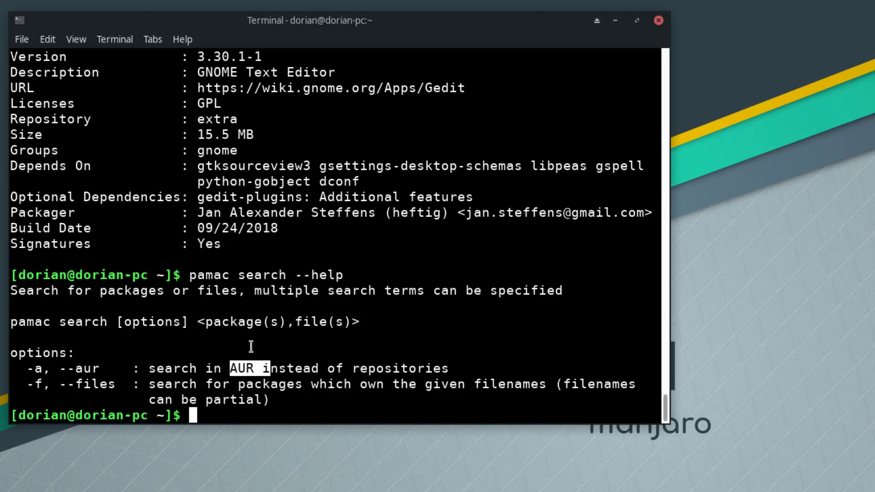
# - Run pamac update --help and highlight its -a option
pyautogui.press('Up')
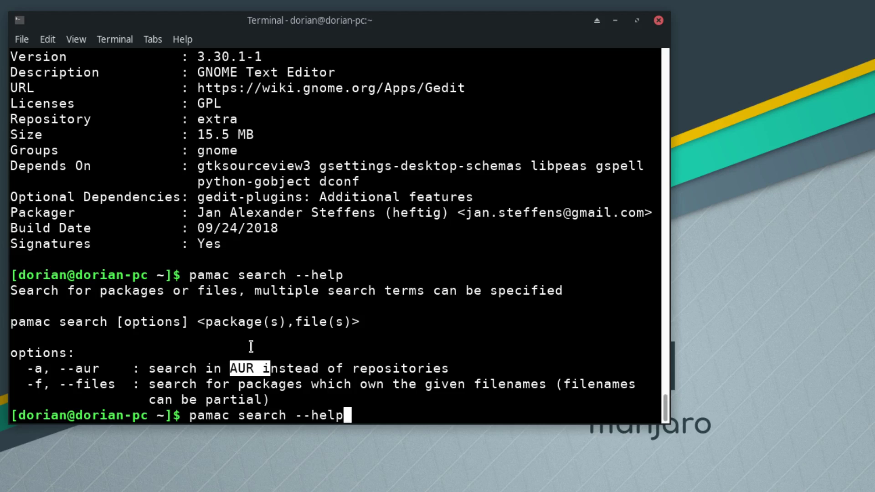
pyautogui.press('BackSpace')
pyautogui.press('BackSpace')
pyautogui.press('BackSpace')
pyautogui.press('BackSpace')
pyautogui.press('BackSpace')
pyautogui.press('BackSpace')
pyautogui.press('BackSpace')
pyautogui.press('BackSpace')
pyautogui.press('BackSpace')
pyautogui.press('BackSpace')
pyautogui.press('BackSpace')
pyautogui.press('BackSpace')
pyautogui.press('BackSpace')
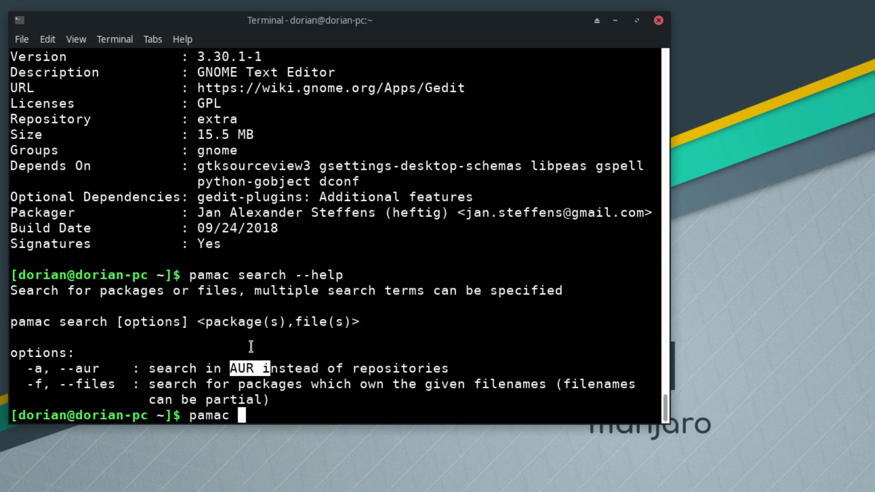
pyautogui.write('update --help')
pyautogui.press('Return')
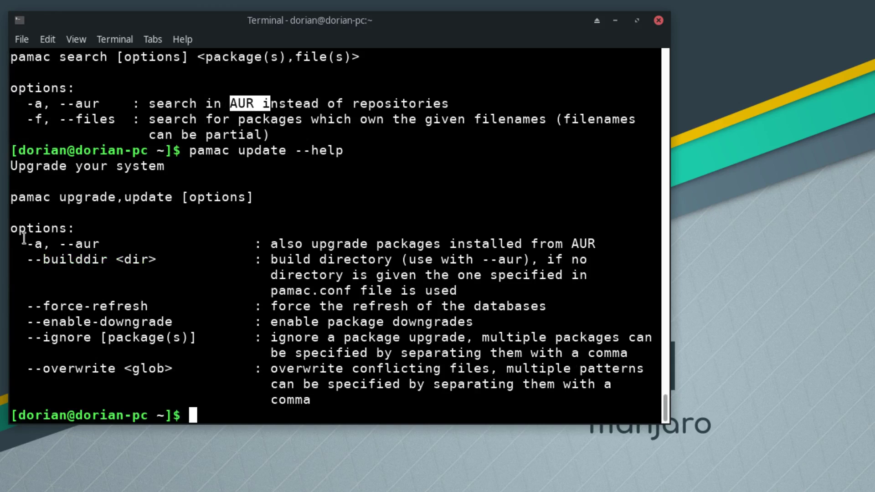
pyautogui.moveTo(26, 241); pyautogui.dragTo(44, 243)
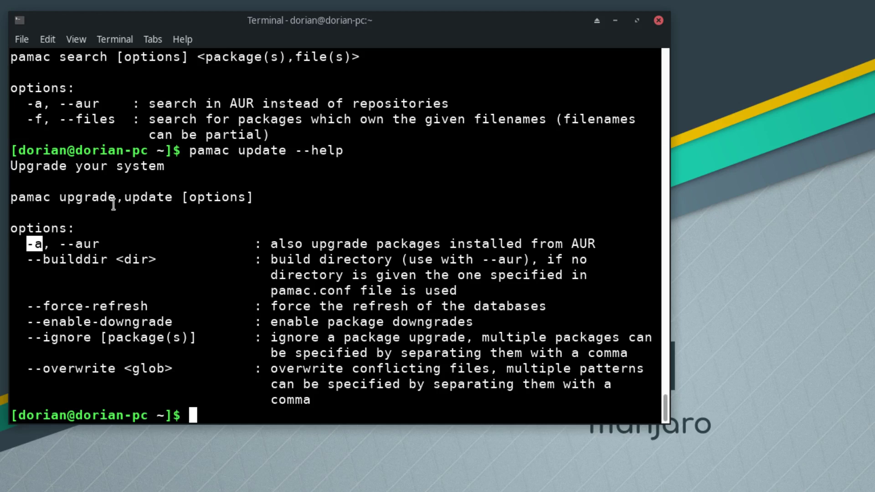
pyautogui.scroll(5, 317, 276)
pyautogui.scroll(-4, 321, 273)
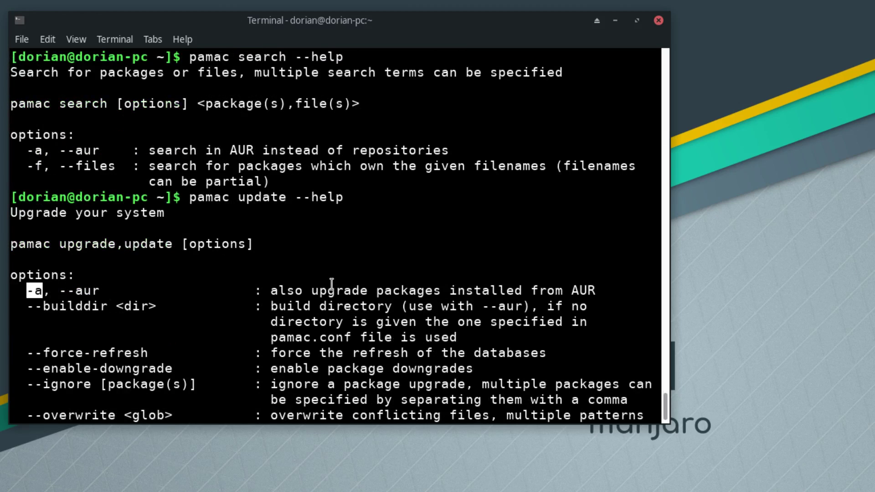
# - Run bare pacman to see its error, then run pamac to list its actions
pyautogui.write('pacman')
pyautogui.press('Return')
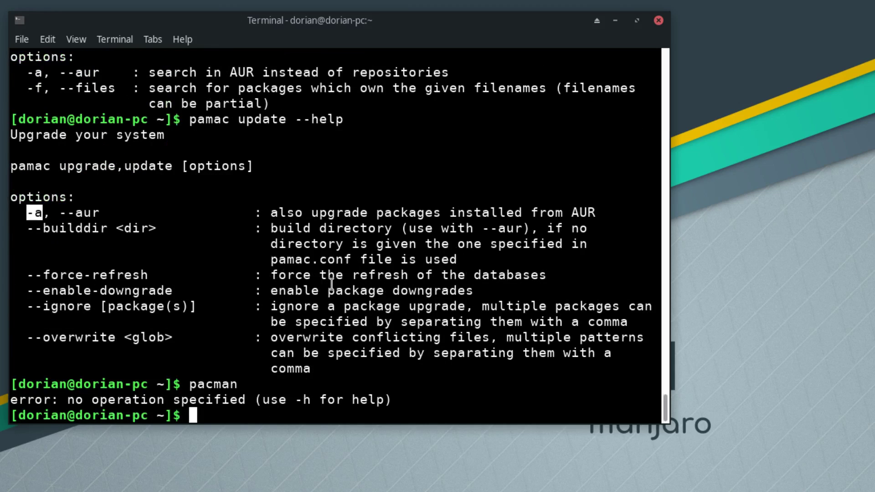
pyautogui.write('pam')
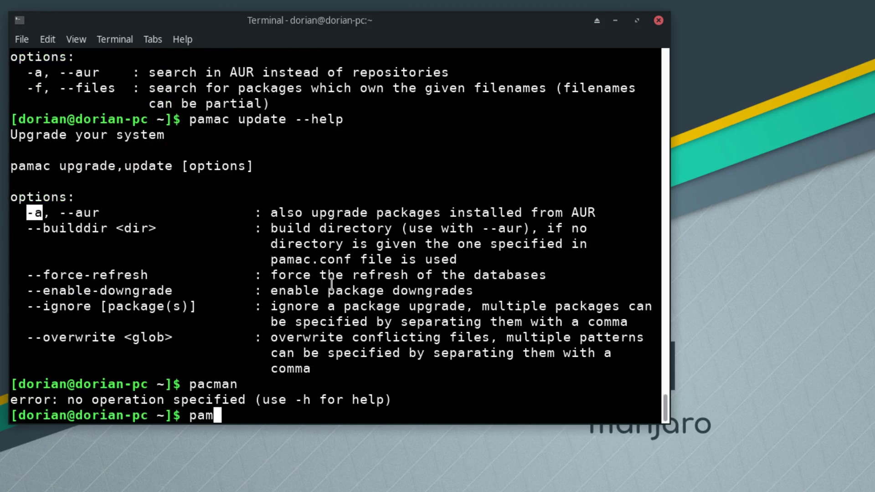
pyautogui.write('ac')
pyautogui.press('Return')
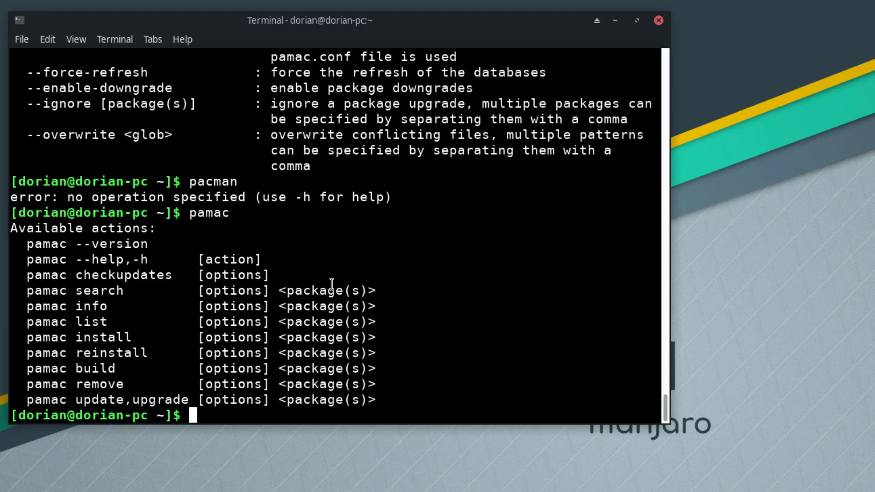
# - Remove evolution with pamac remove evolution, confirming with Y and the password
pyautogui.write('pamac ')
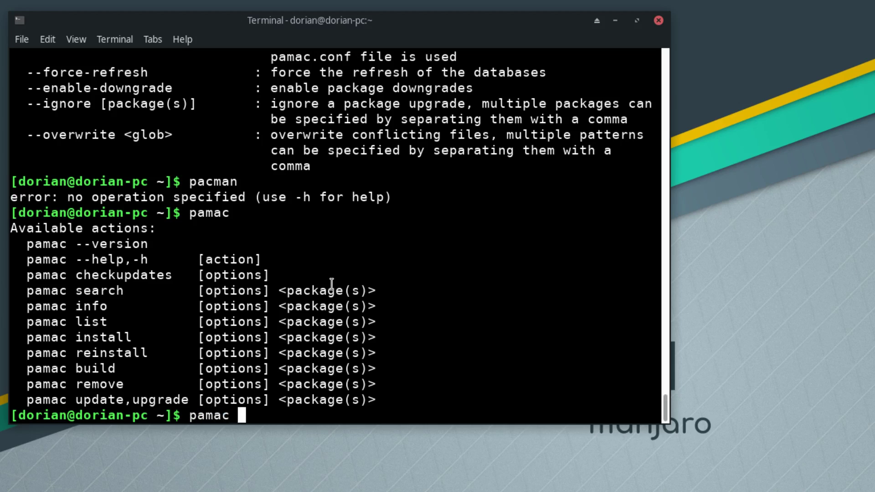
pyautogui.write('remove ')
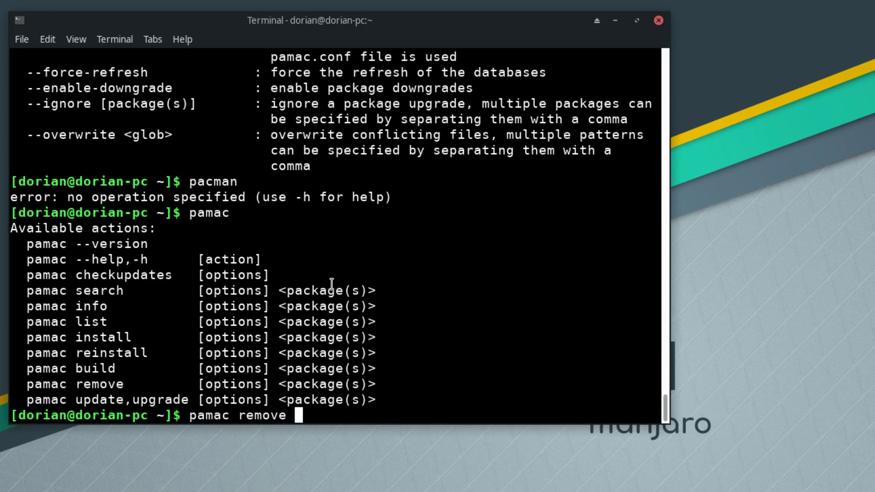
pyautogui.write('evo')
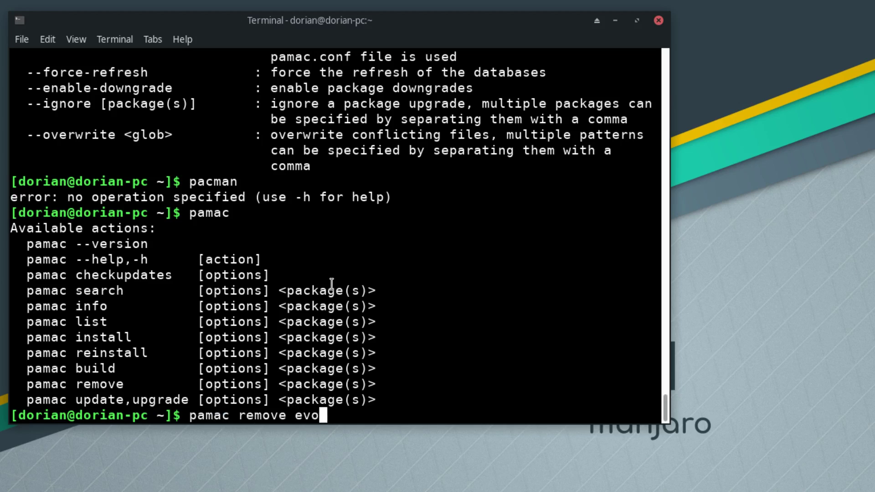
pyautogui.write('lution')
pyautogui.press('Return')
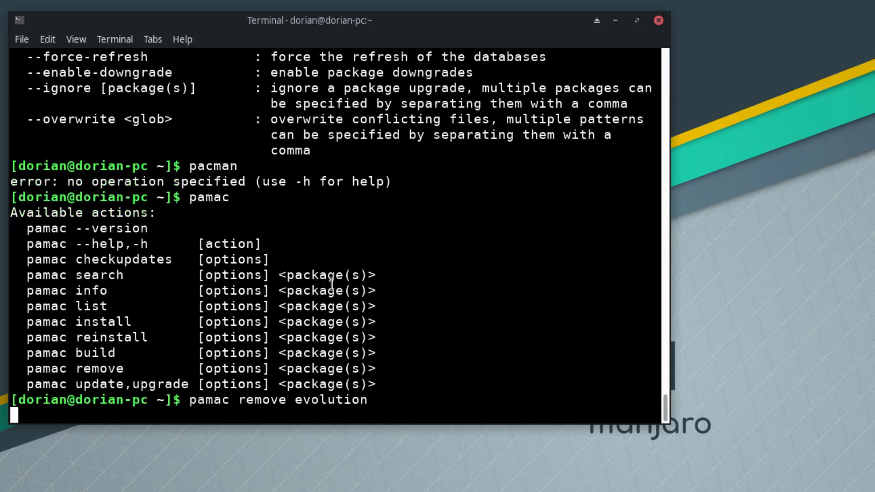
pyautogui.write('Y')
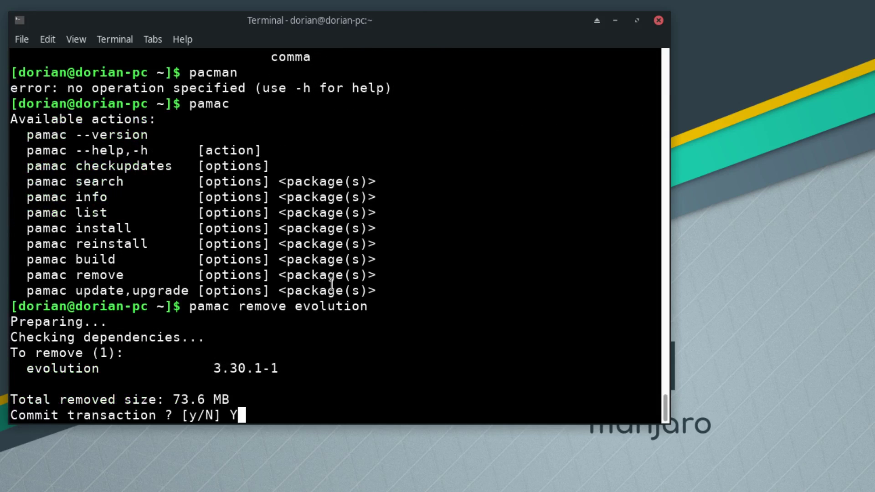
pyautogui.press('Return')
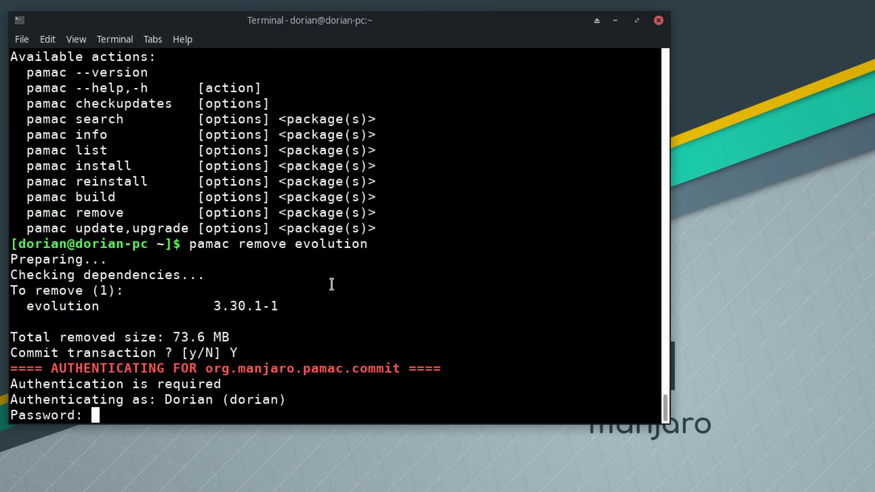
pyautogui.press('Return')
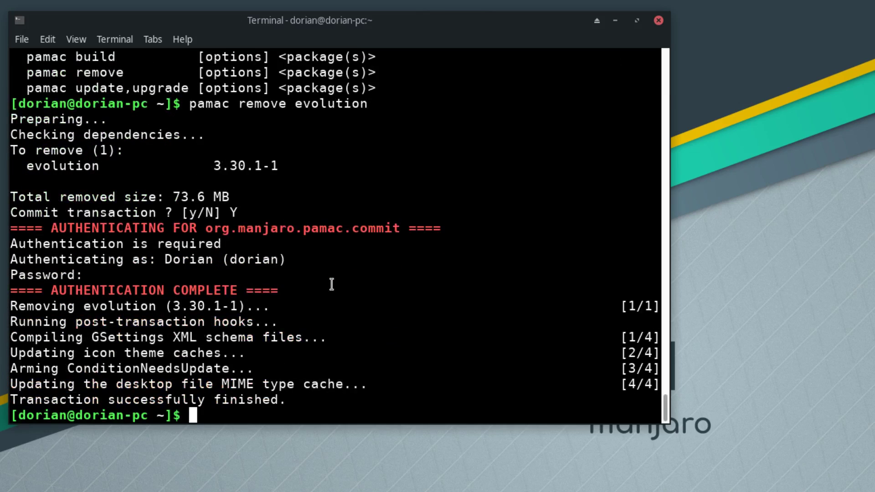
# - Run pamac again to list its available actions
pyautogui.write('p')
pyautogui.write('mac')
pyautogui.press('Return')
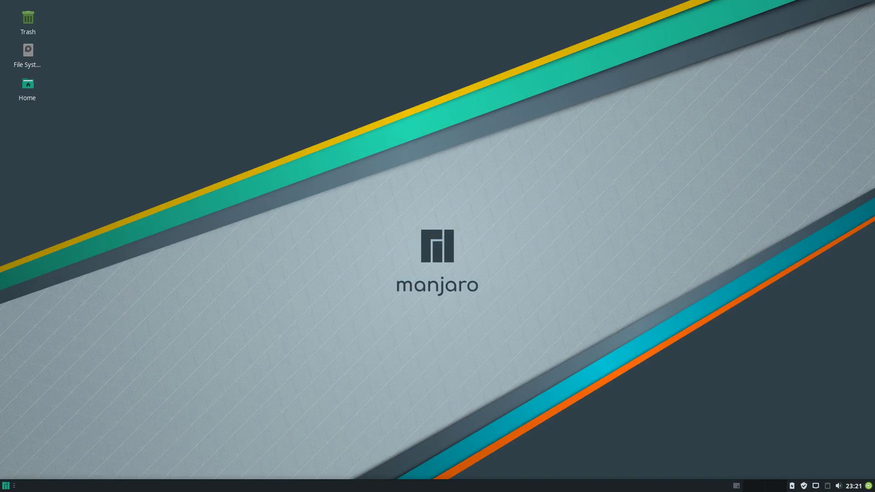
# - Open the guest's home folder from the Manjaro menu's File Manager, then close it
pyautogui.click(7, 487)
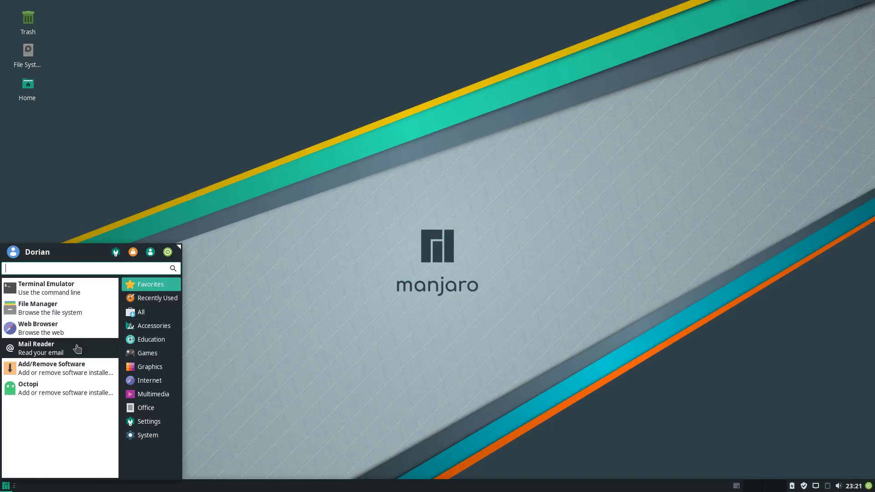
pyautogui.click(58, 309)
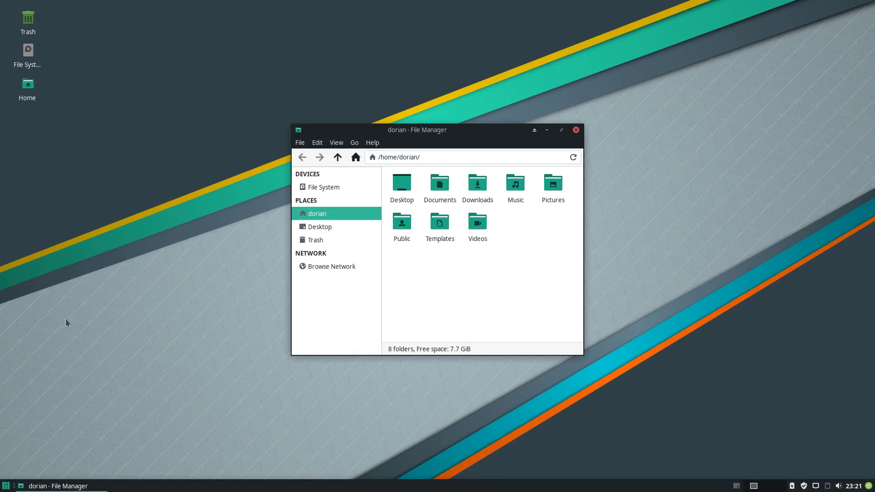
pyautogui.click(576, 130)
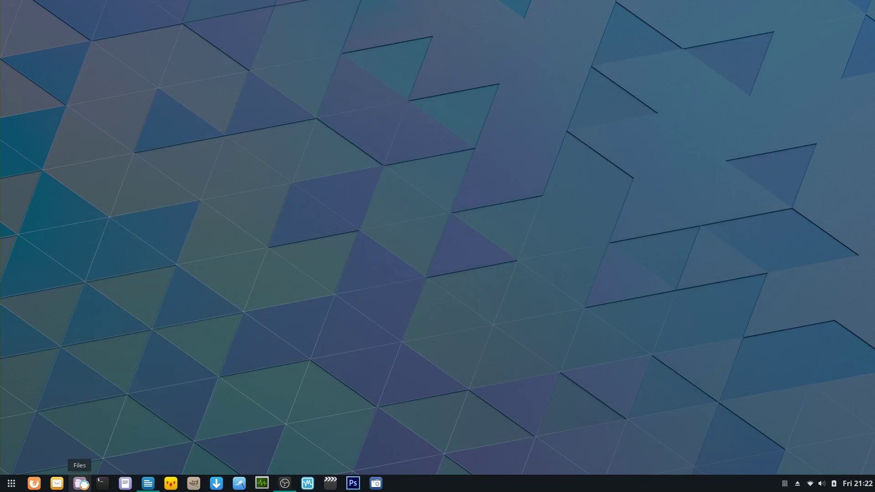
# - On the host, open Files at Home, toggle search and its filter options, then close it
pyautogui.click(82, 484)
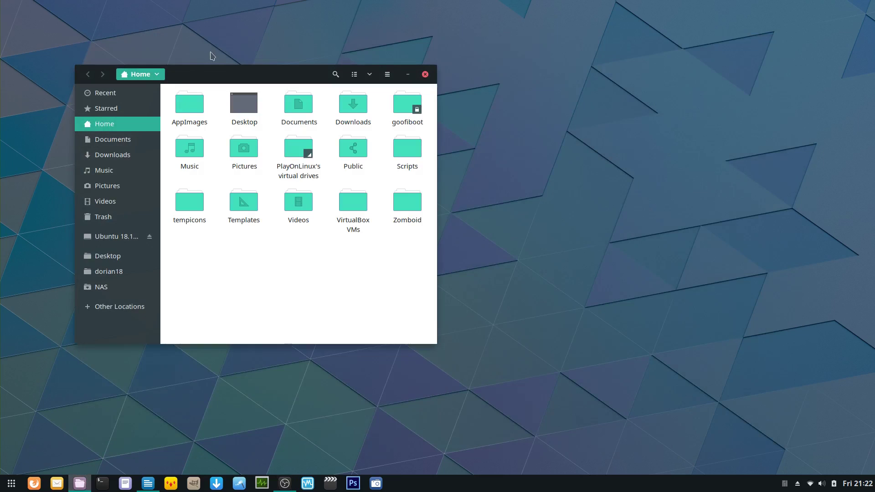
pyautogui.click(298, 105)
pyautogui.click(335, 75)
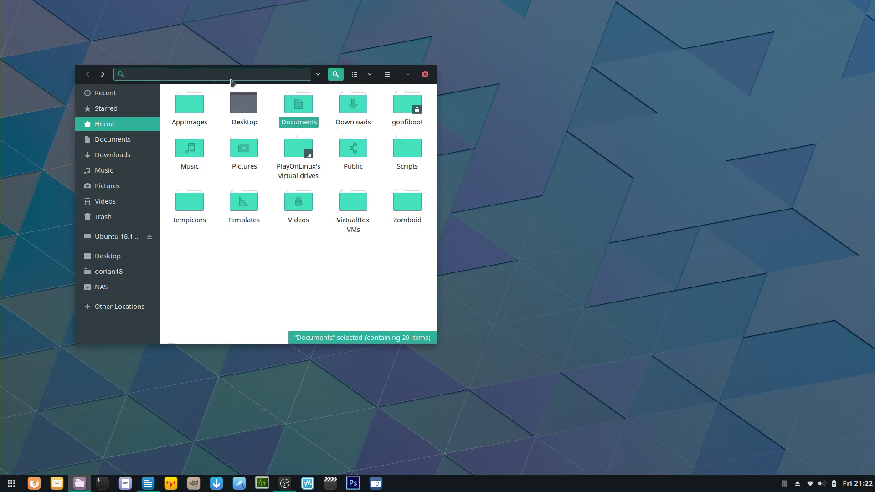
pyautogui.click(315, 76)
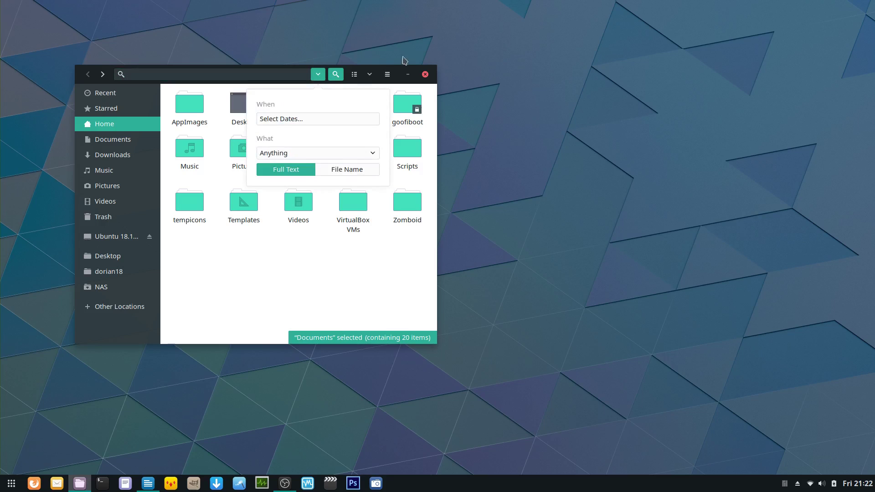
pyautogui.click(426, 75)
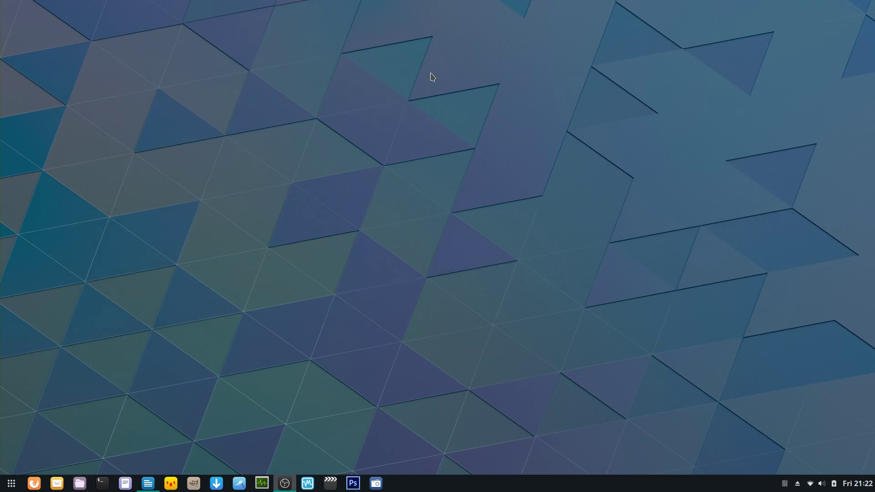